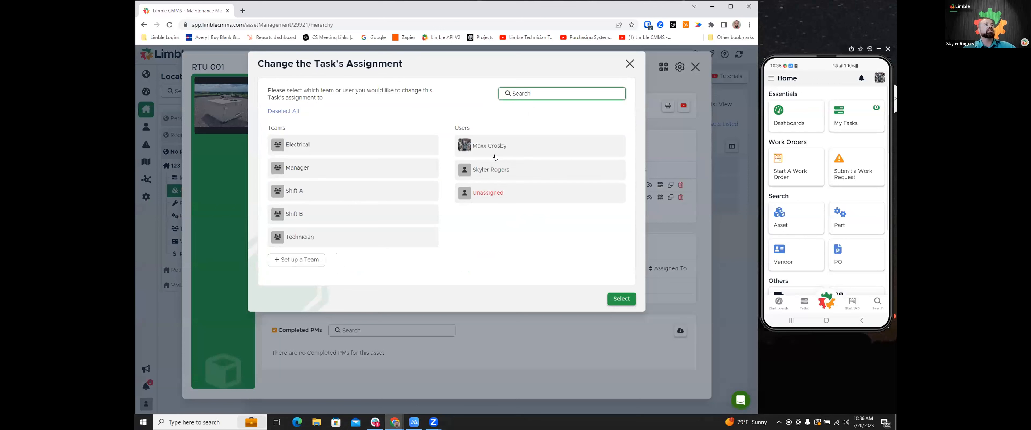
Assign the unscheduled Monthly PM template of RTU 001 to the Technician team
click(495, 154)
click(494, 170)
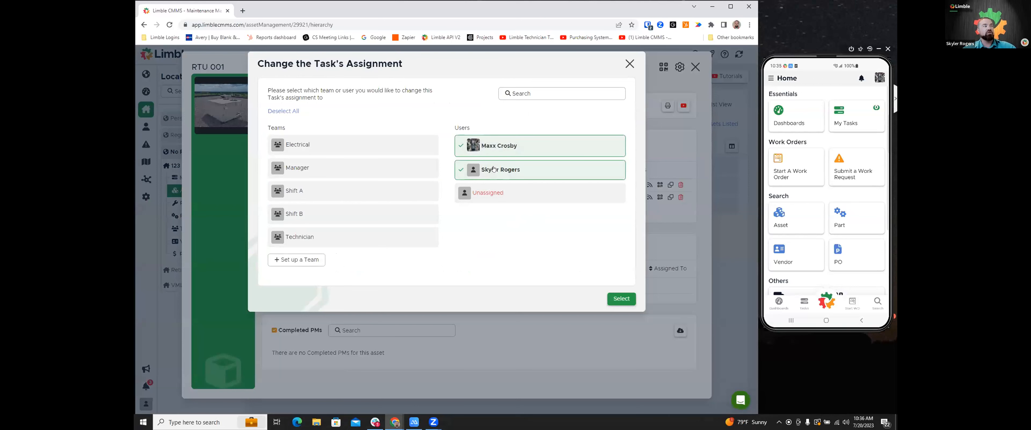
click(364, 238)
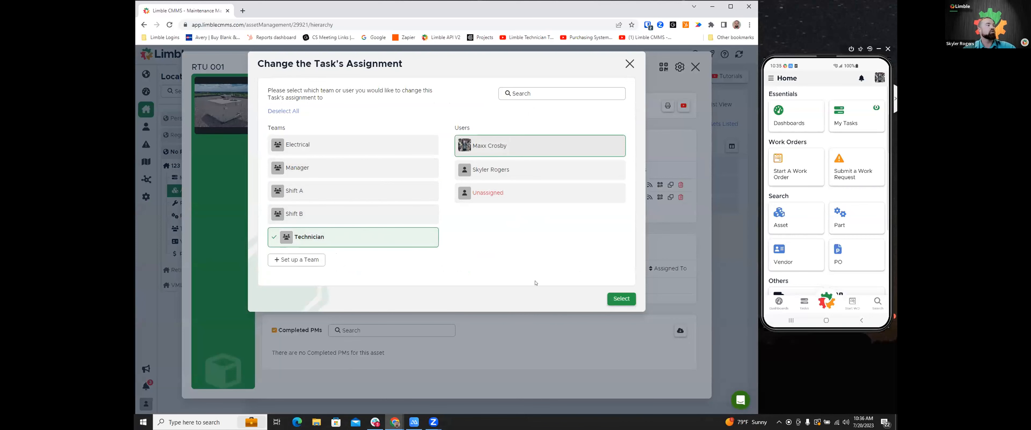
click(617, 296)
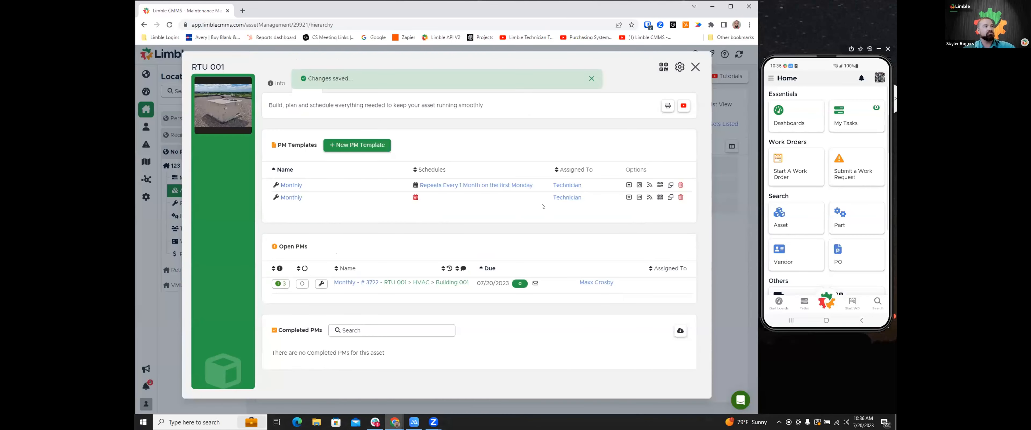
Set the second Monthly PM template to recur monthly by weekday, every 1 month on the 1st Monday, and save the schedule
click(414, 196)
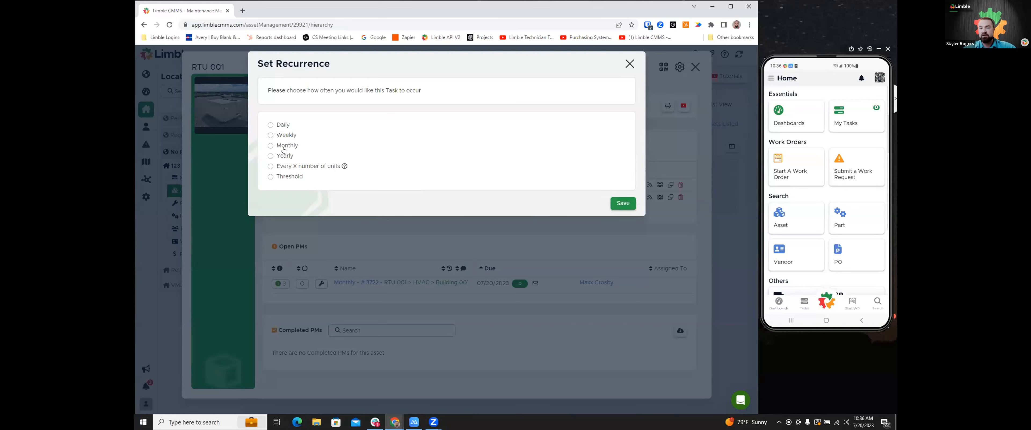
mouse_move(282, 166)
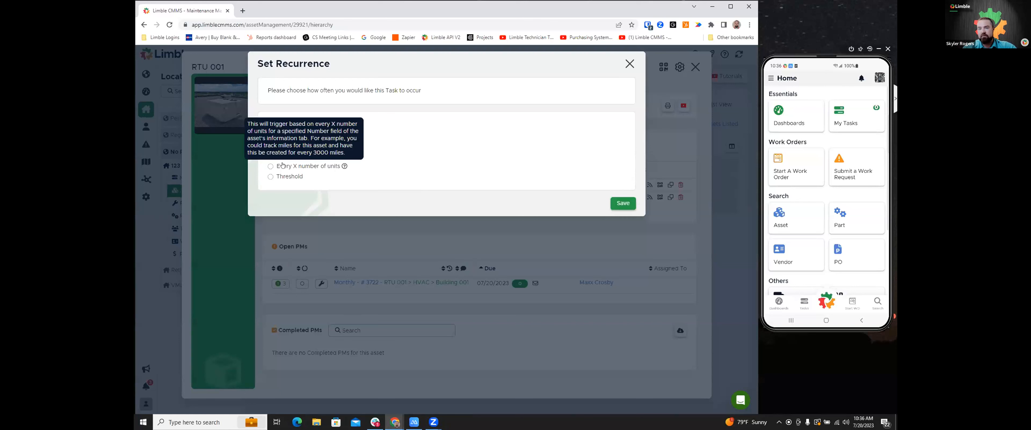
click(271, 146)
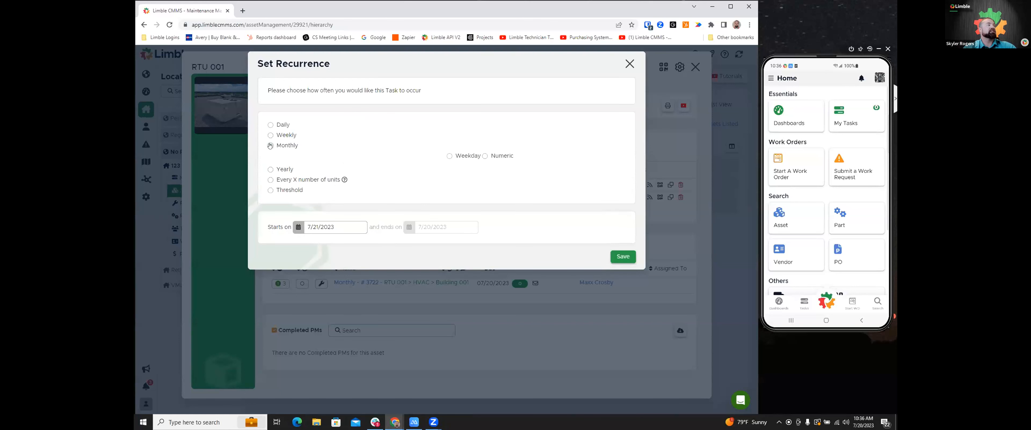
click(450, 156)
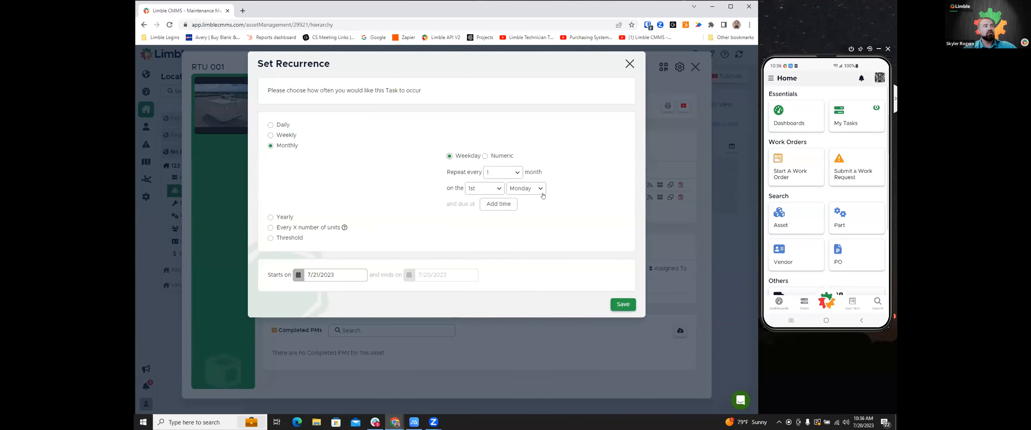
click(621, 304)
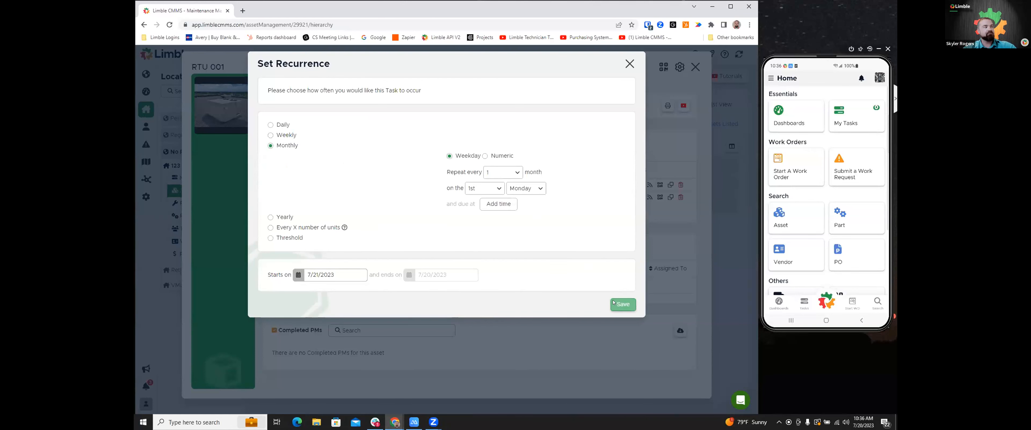
click(628, 64)
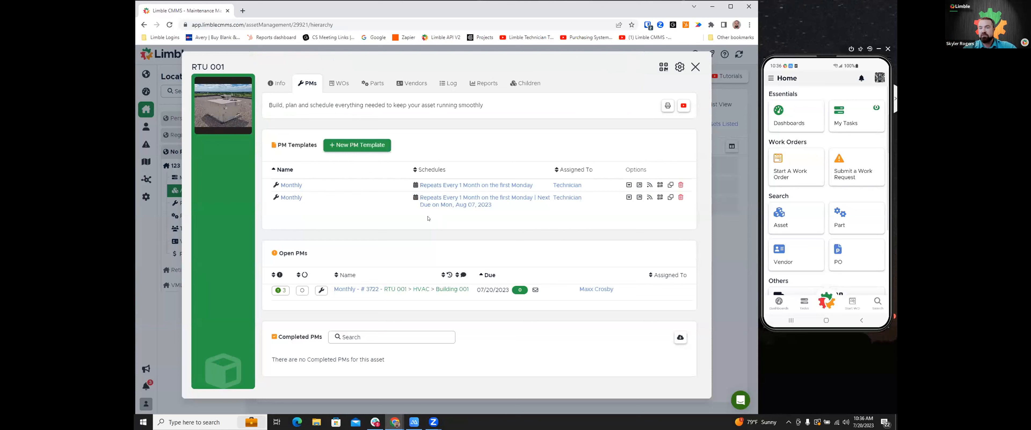
Open the second Monthly PM template for editing and add the parts Air Filter 17256 and the first listed Bearing B10UO1056
click(289, 197)
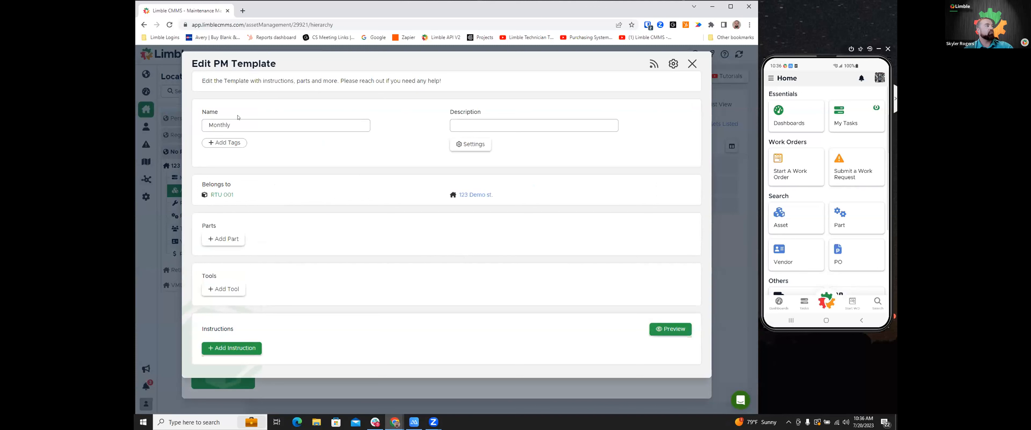
click(470, 123)
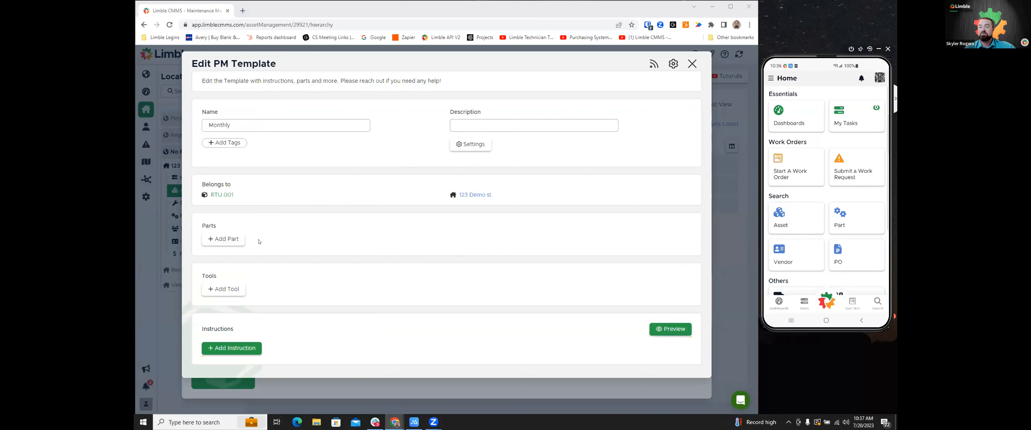
click(223, 238)
scroll(328, 307, down, 2)
scroll(324, 304, down, 1)
scroll(325, 305, down, 1)
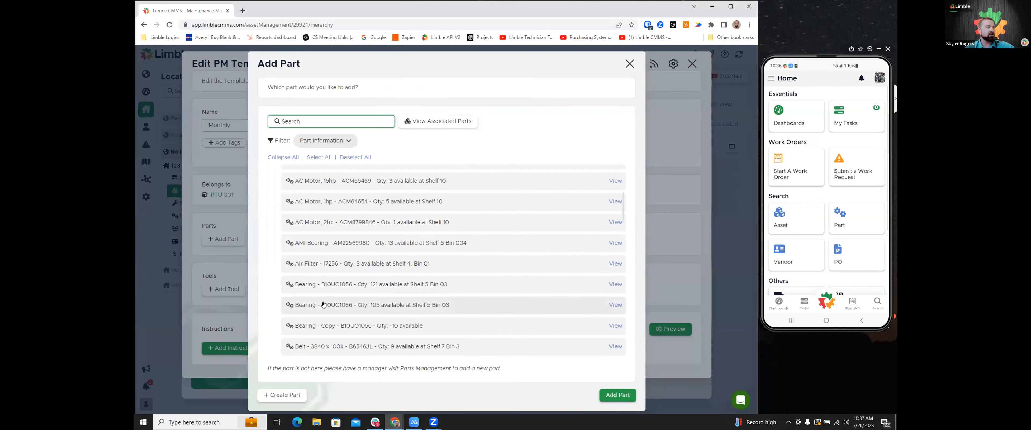
click(329, 282)
click(334, 264)
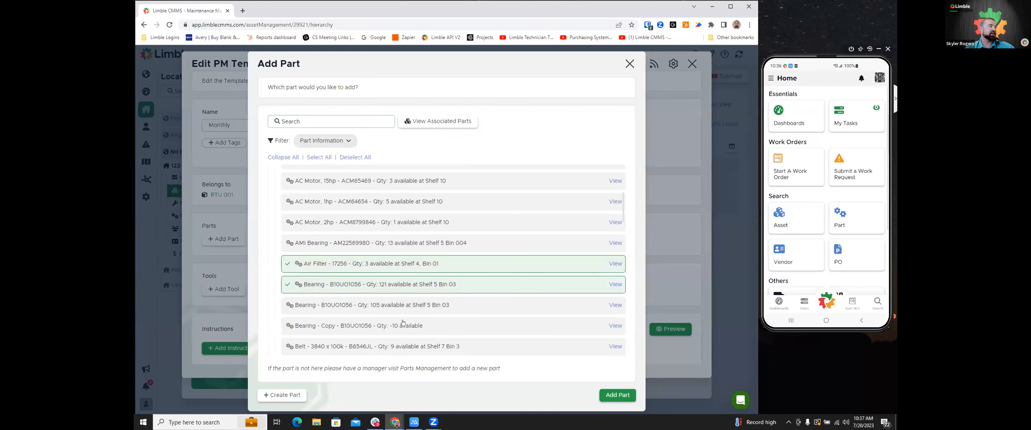
click(618, 394)
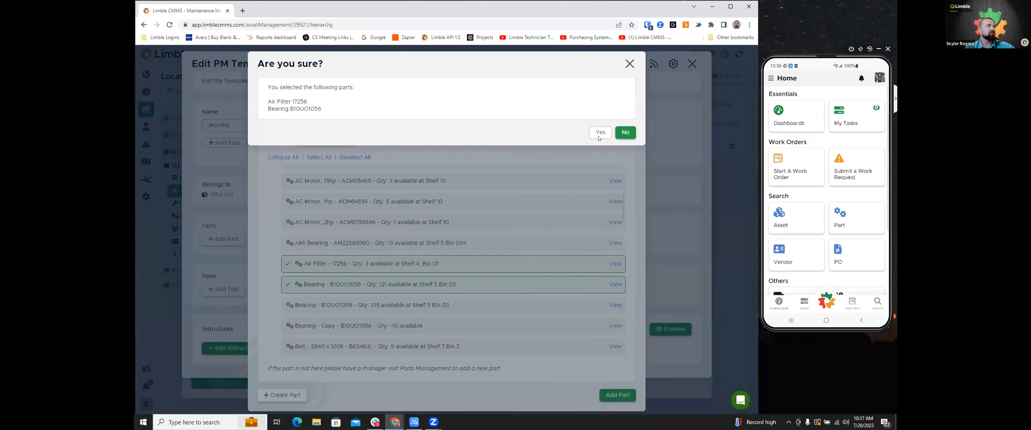
click(601, 131)
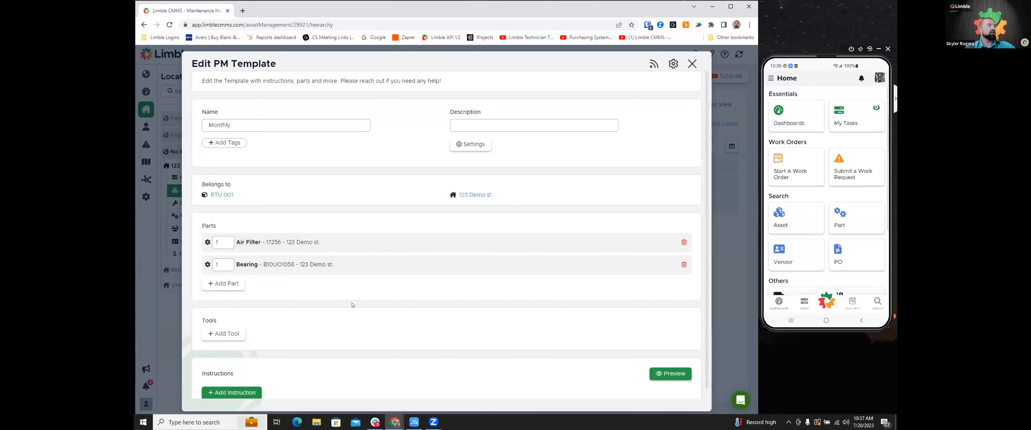
Add a Check Box instruction to the PM template and clear its placeholder text
scroll(352, 302, down, 1)
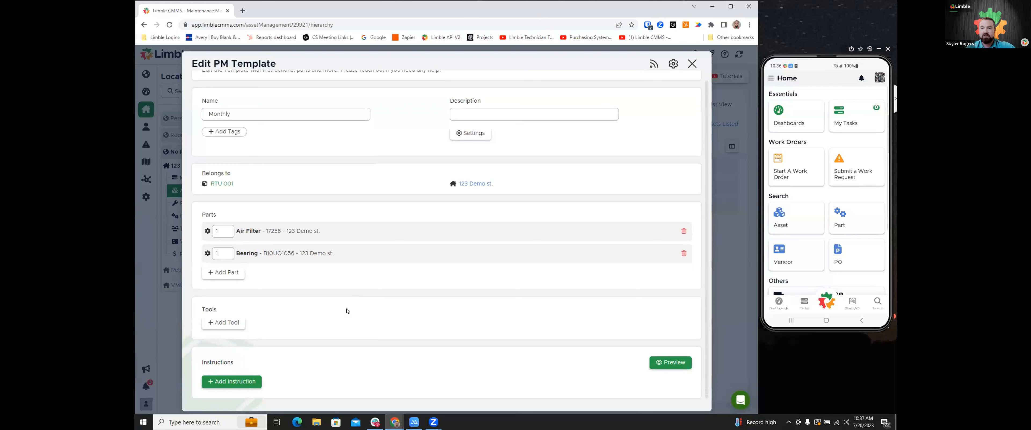
click(257, 383)
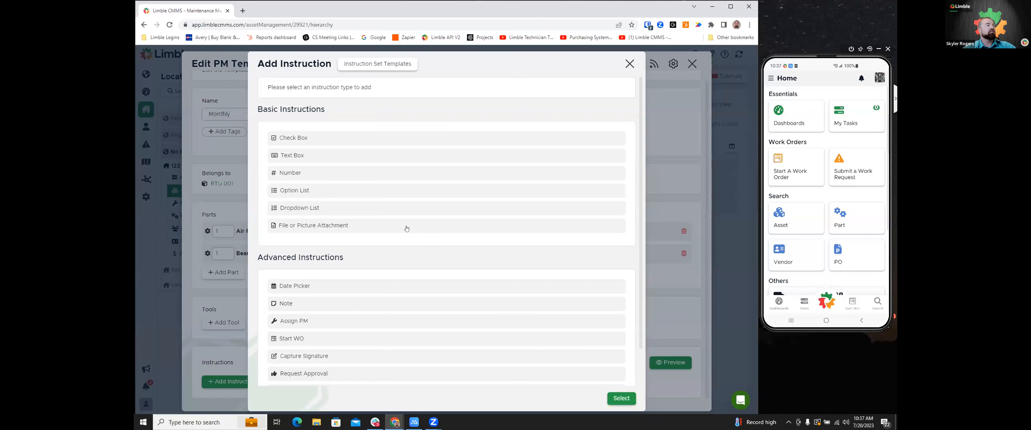
click(334, 138)
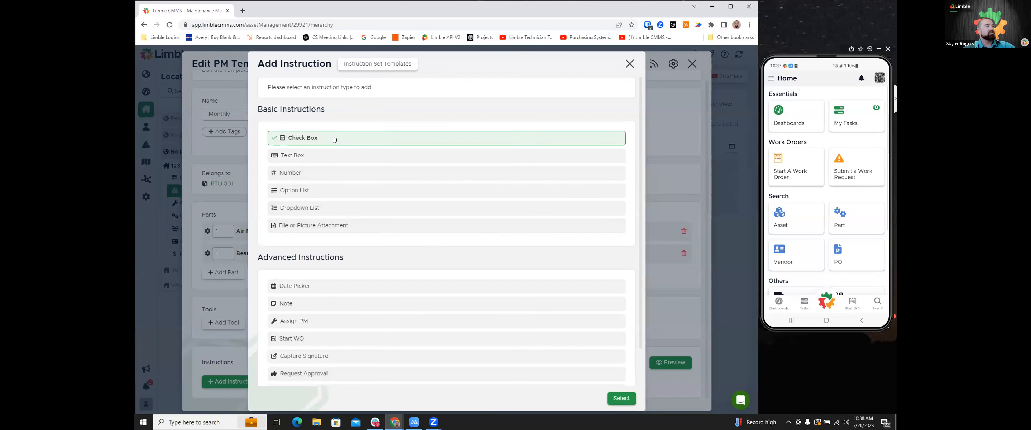
click(621, 398)
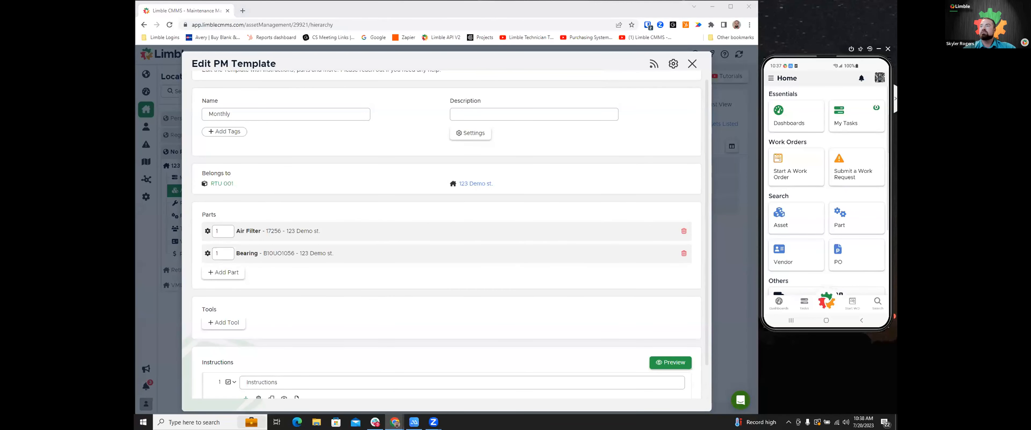
scroll(320, 347, down, 2)
drag(304, 345, 224, 347)
key(BackSpace)
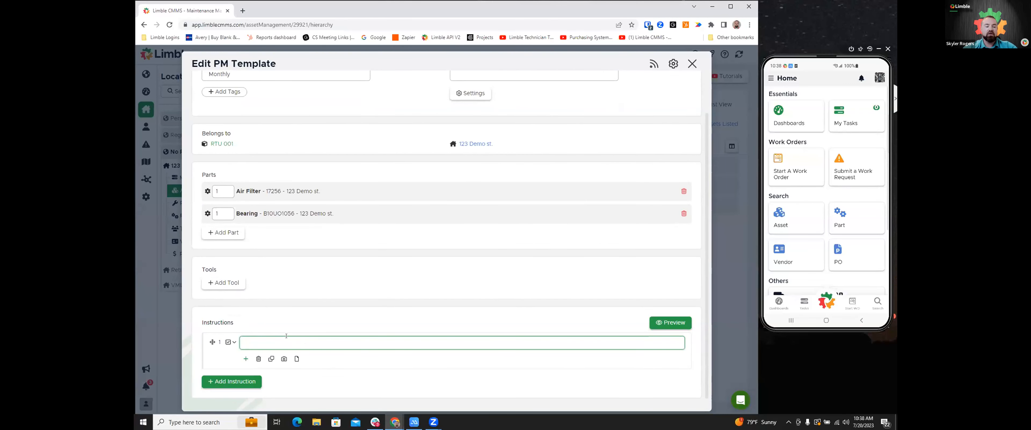
text(Check power supply operation)
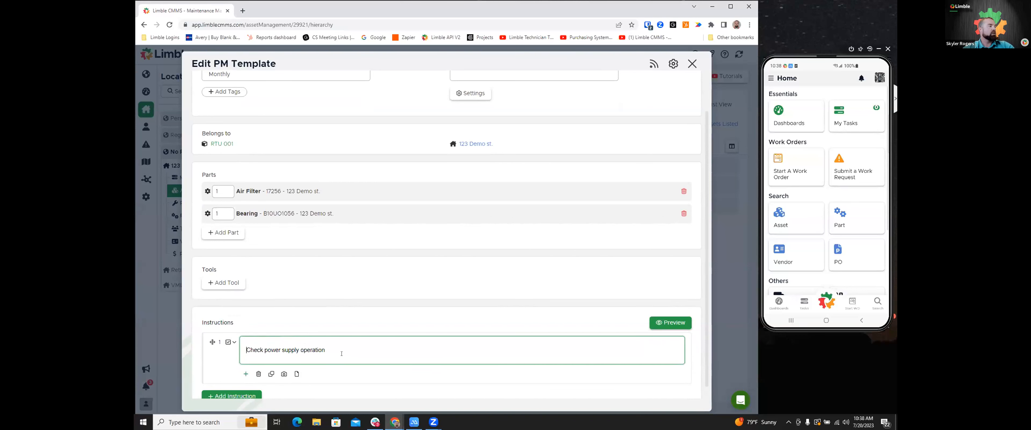
scroll(327, 353, down, 1)
key(ctrl+a)
key(BackSpace)
Enter "Check power" as the first instruction's text and duplicate that instruction
scroll(299, 316, up, 1)
text(Check power)
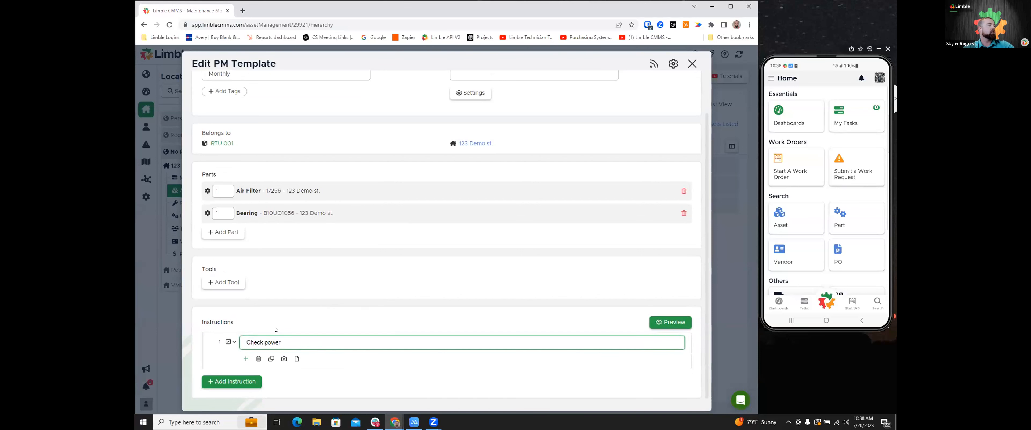
click(271, 358)
Replace the second instruction's text with "Measure volts/amps of condenser fan motors."
scroll(253, 337, down, 1)
triple_click(264, 342)
key(BackSpace)
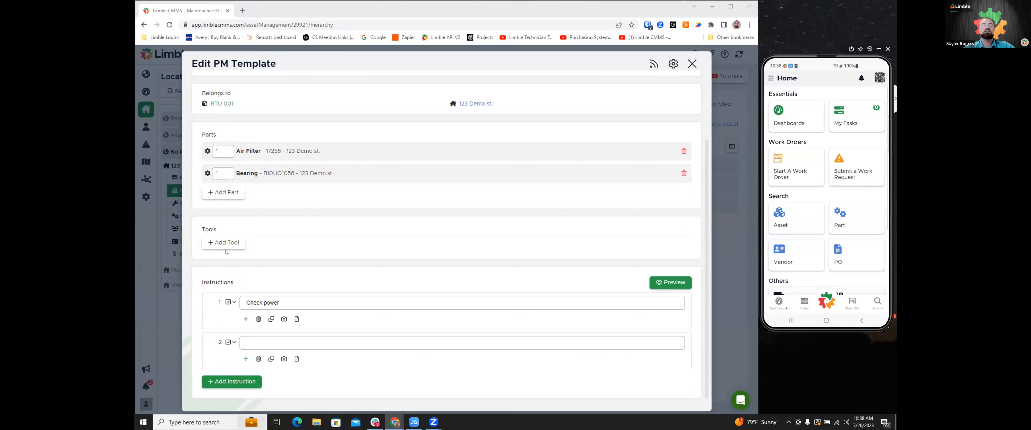
right_click(248, 340)
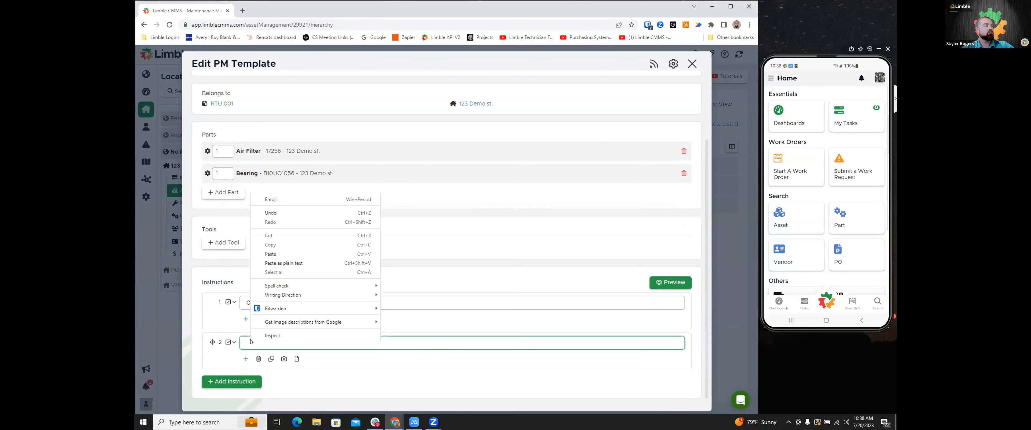
click(271, 264)
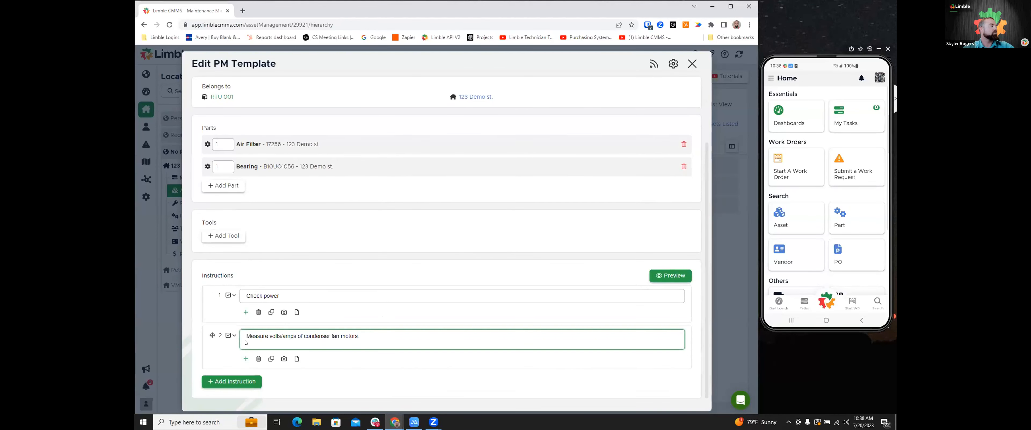
Duplicate the second instruction and replace the copy's text with "Check starters and contact surfaces."
click(271, 359)
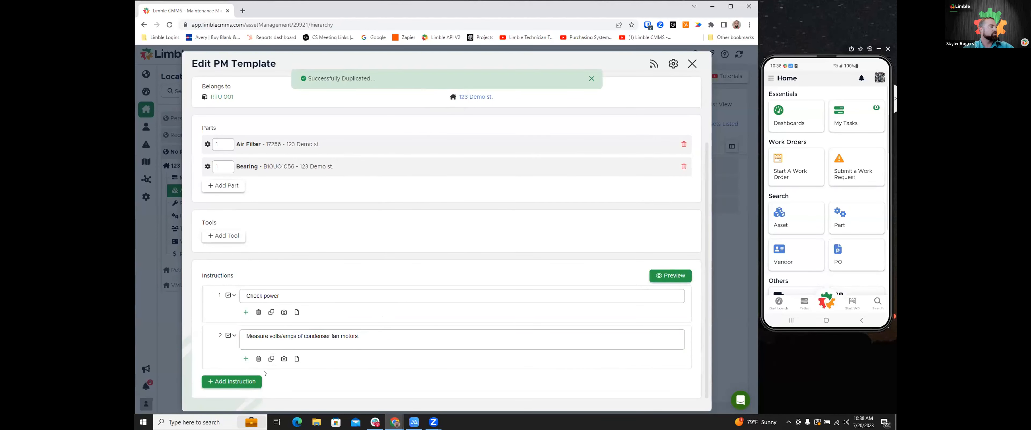
scroll(353, 348, down, 1)
drag(360, 335, 240, 333)
key(BackSpace)
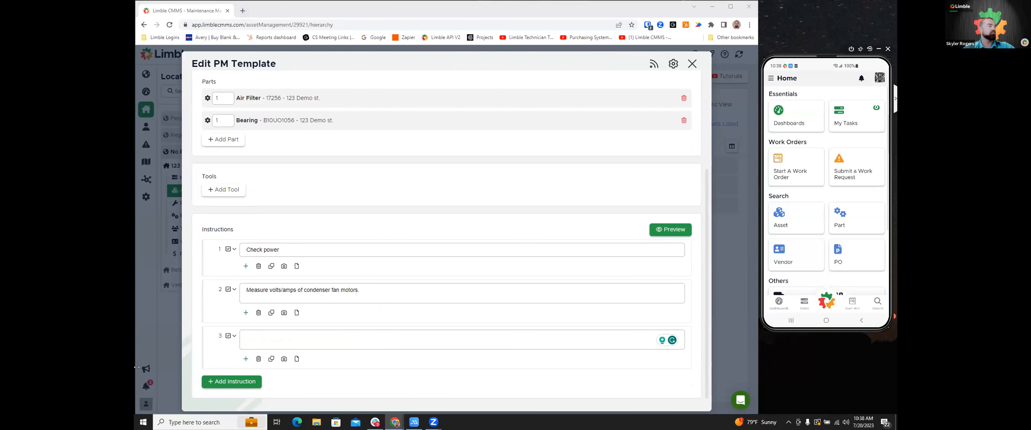
right_click(246, 340)
click(277, 260)
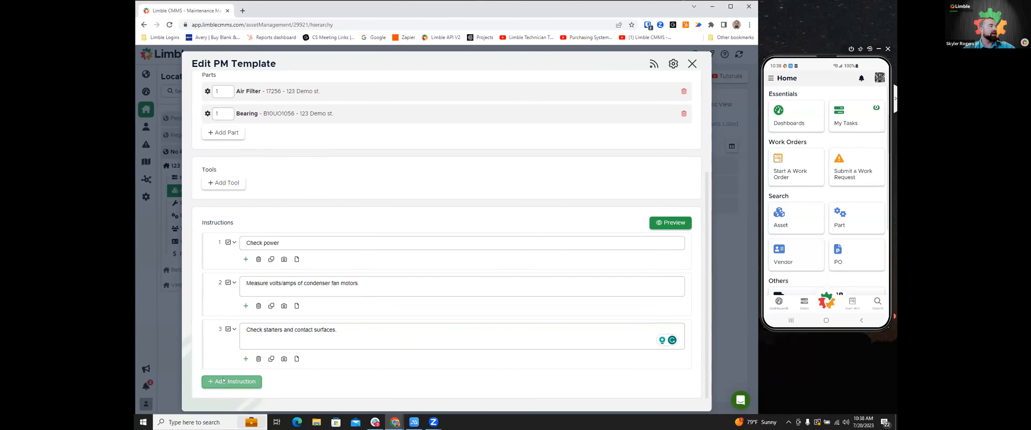
Add a Dropdown List instruction with the text "Does a Work Order need to be created?"
click(222, 381)
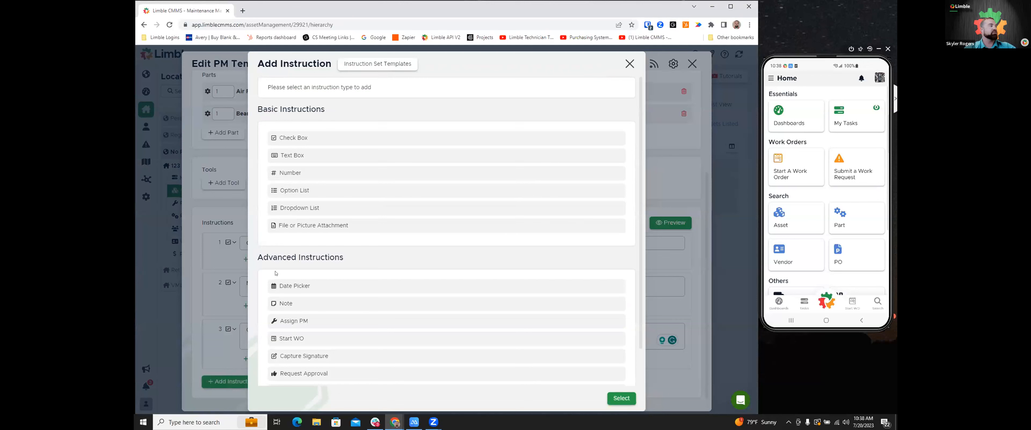
click(301, 213)
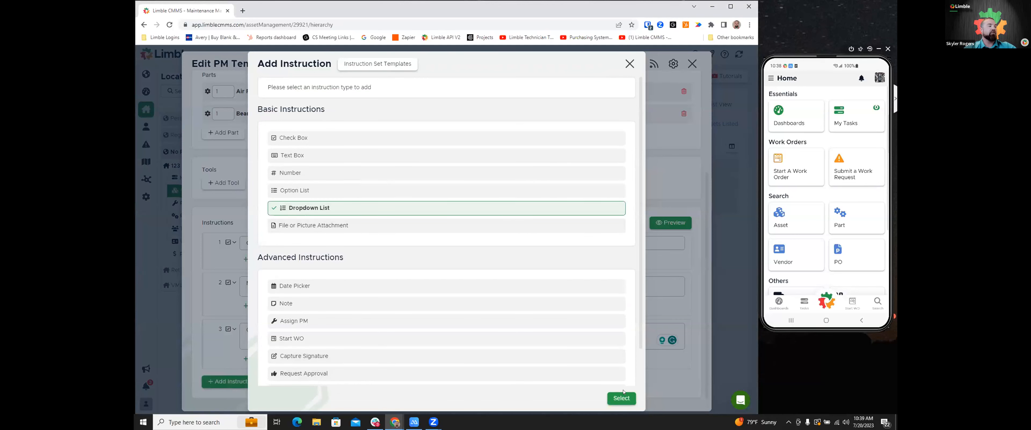
click(621, 397)
scroll(416, 375, down, 2)
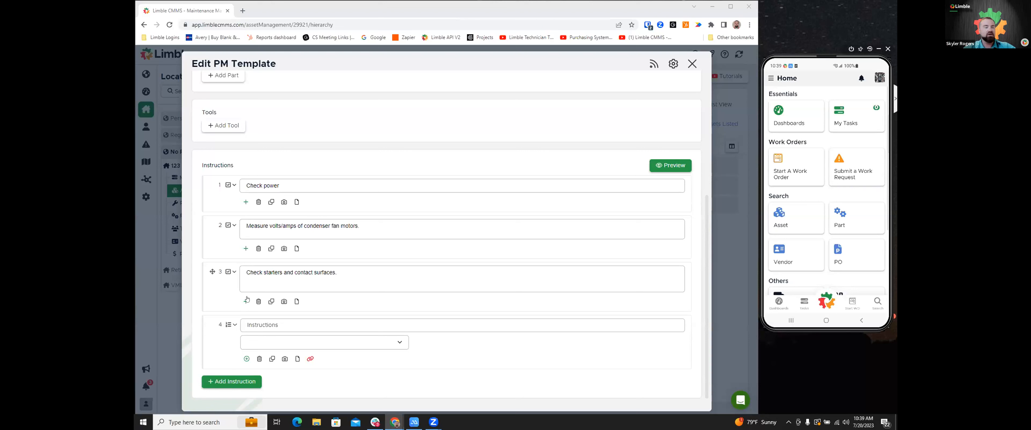
double_click(252, 324)
key(BackSpace)
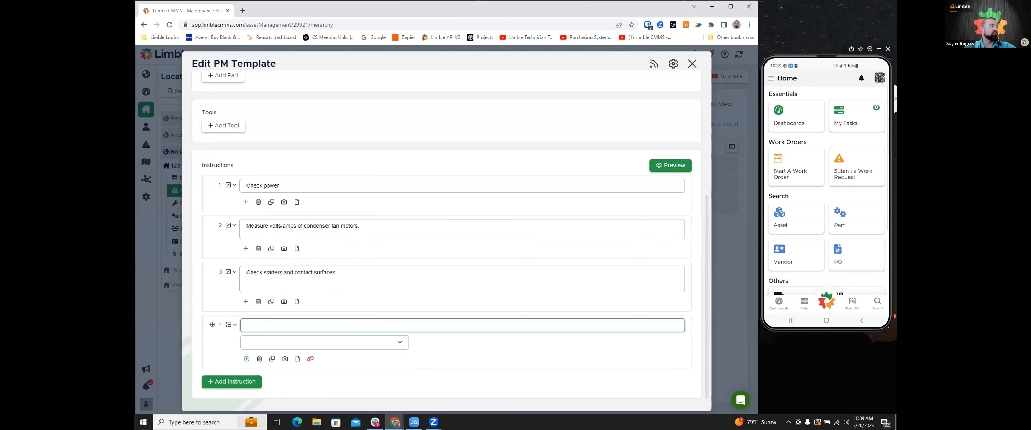
text(Does a Work Order need to be created?)
key(Return)
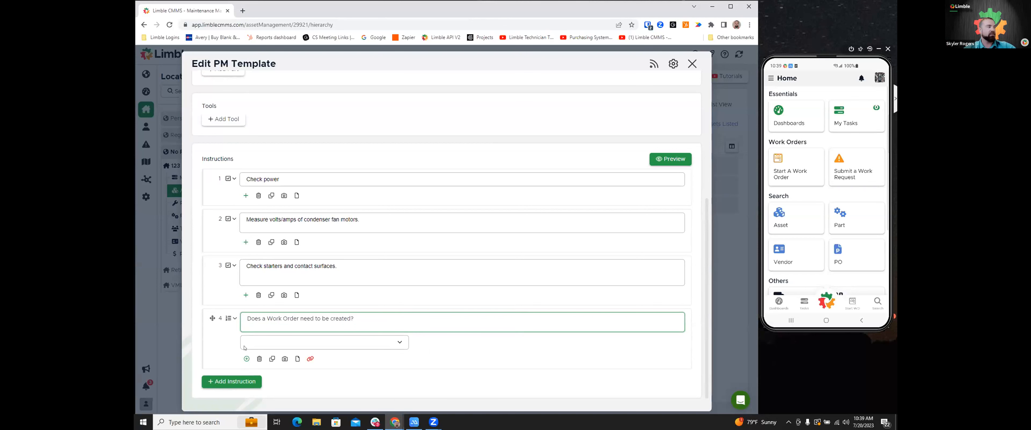
Add answer options to the work order dropdown instruction and name the first option "Yes"
click(247, 359)
scroll(333, 342, down, 2)
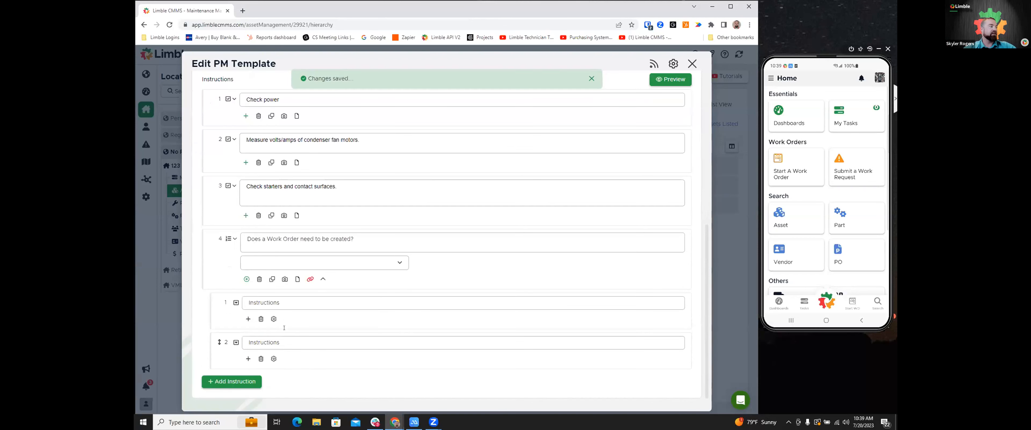
drag(282, 303, 238, 303)
key(BackSpace)
text(Yes)
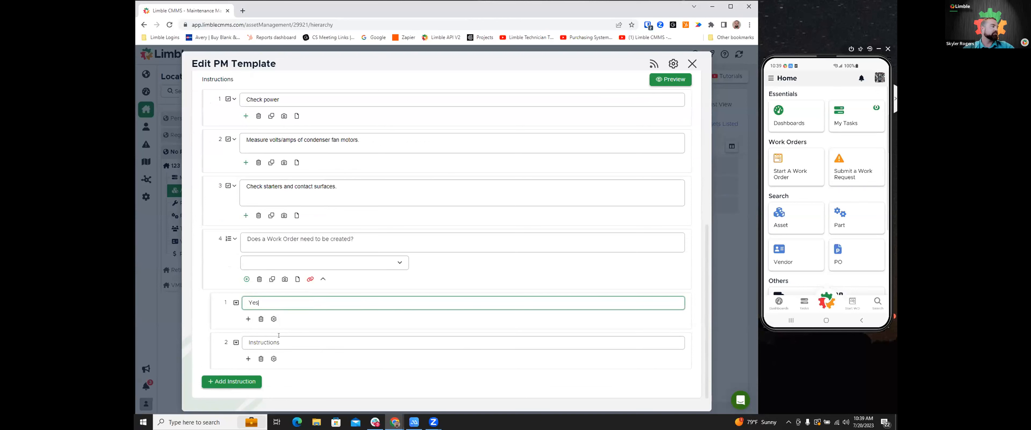
Name the second answer option "No" and add a Start WO instruction beneath the "Yes" option
click(256, 342)
text(No)
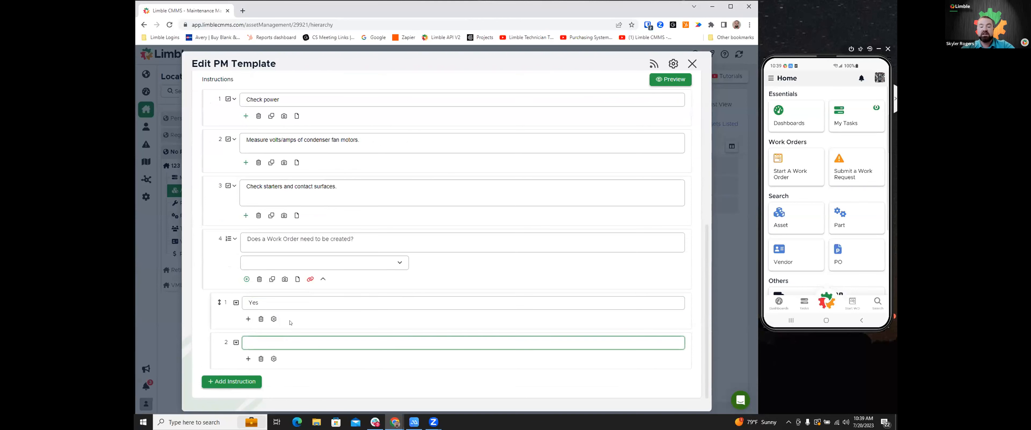
click(248, 318)
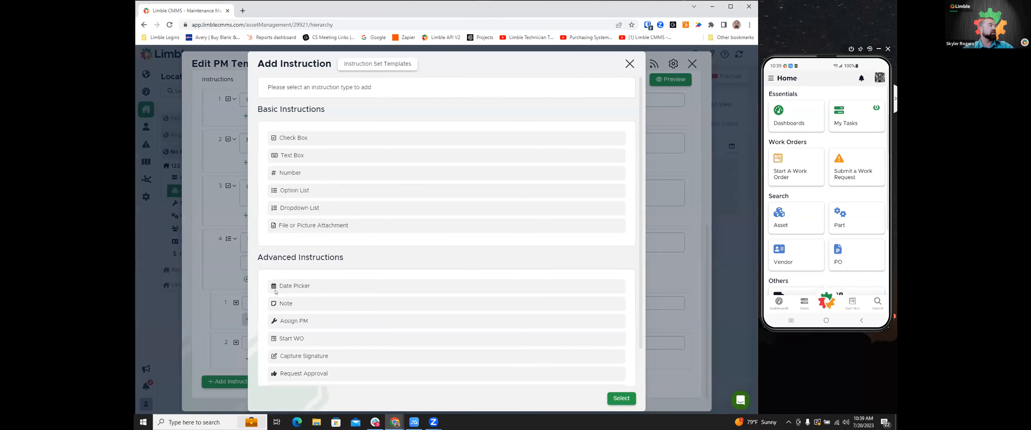
click(309, 341)
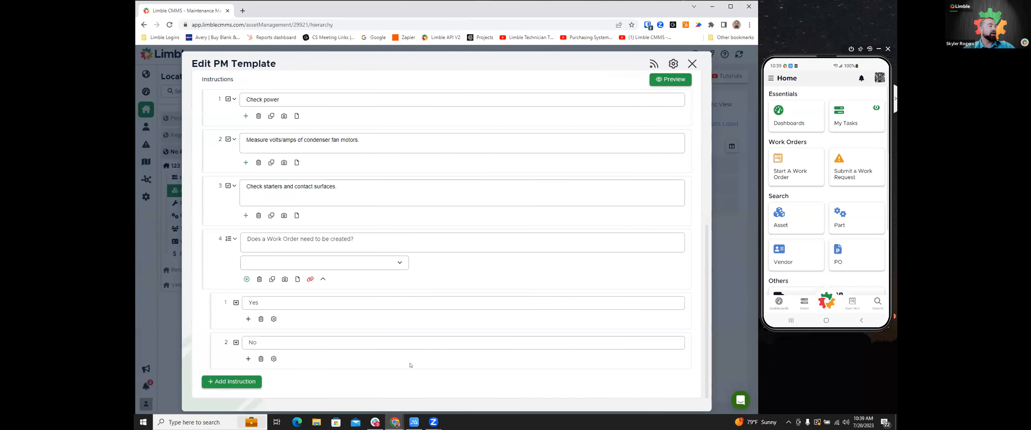
click(623, 398)
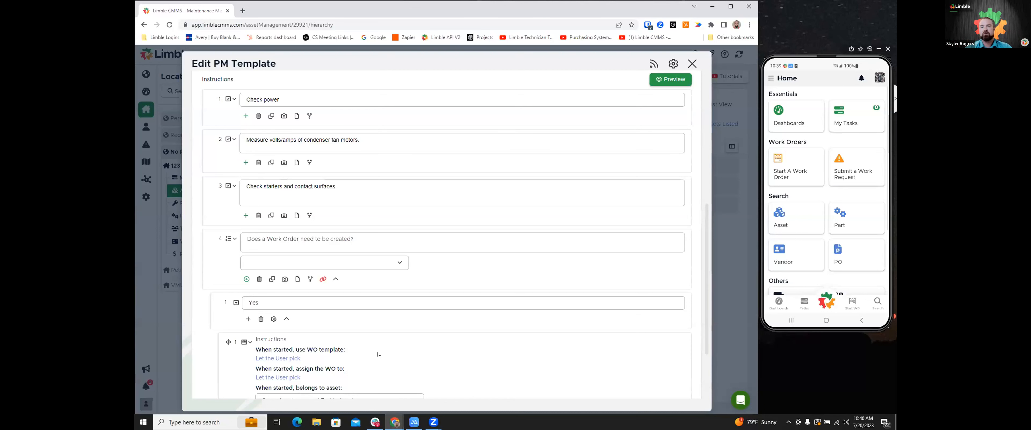
Review the Monthly template's parts and instructions and close the PM template editor
scroll(401, 336, up, 3)
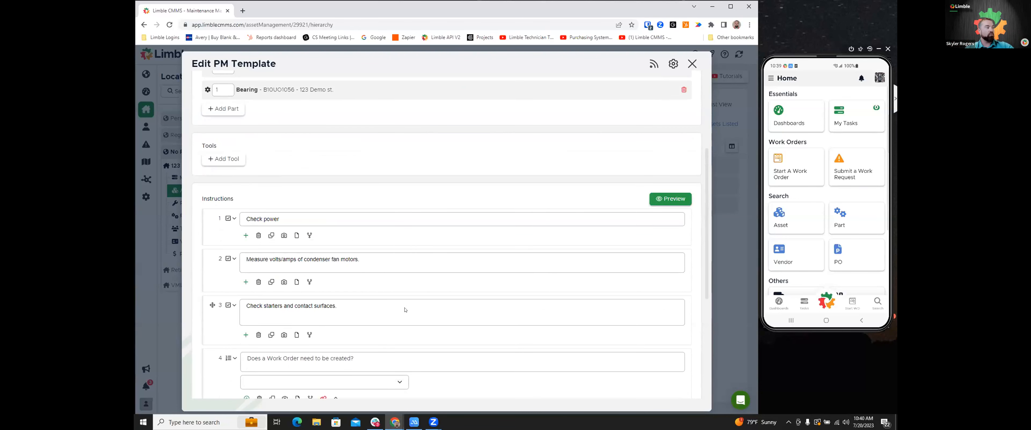
scroll(405, 310, down, 4)
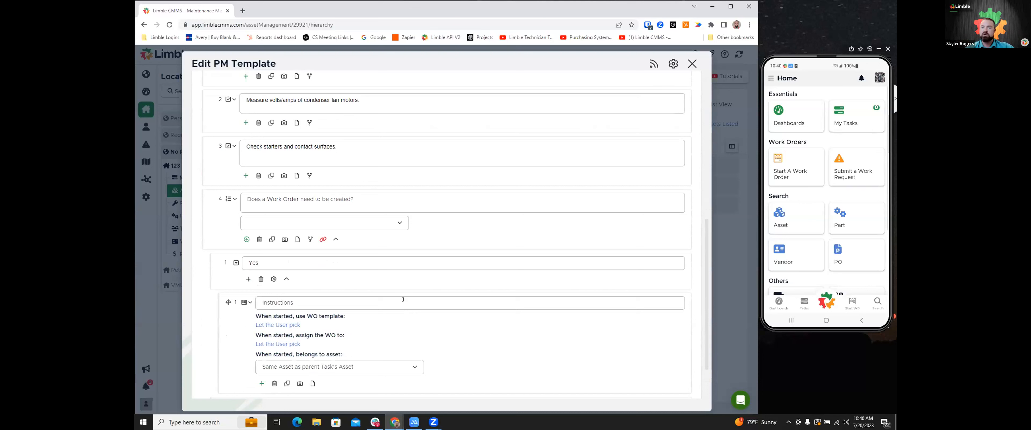
scroll(403, 299, up, 8)
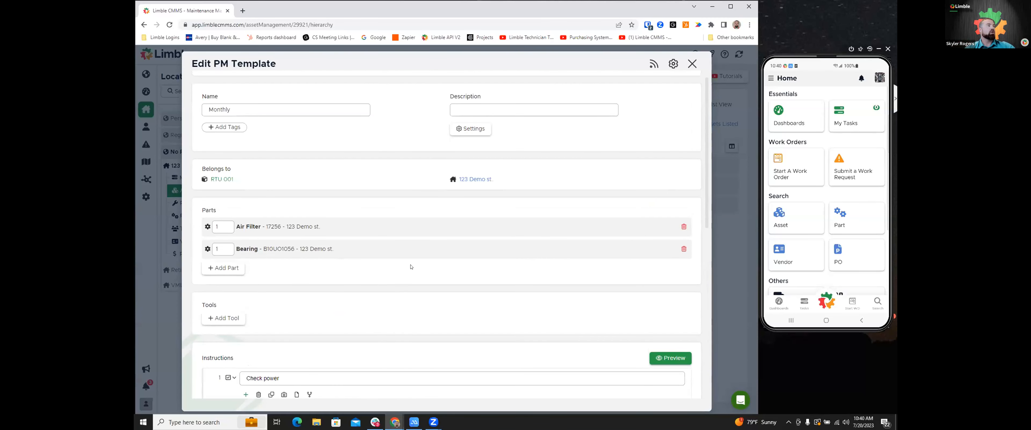
click(692, 65)
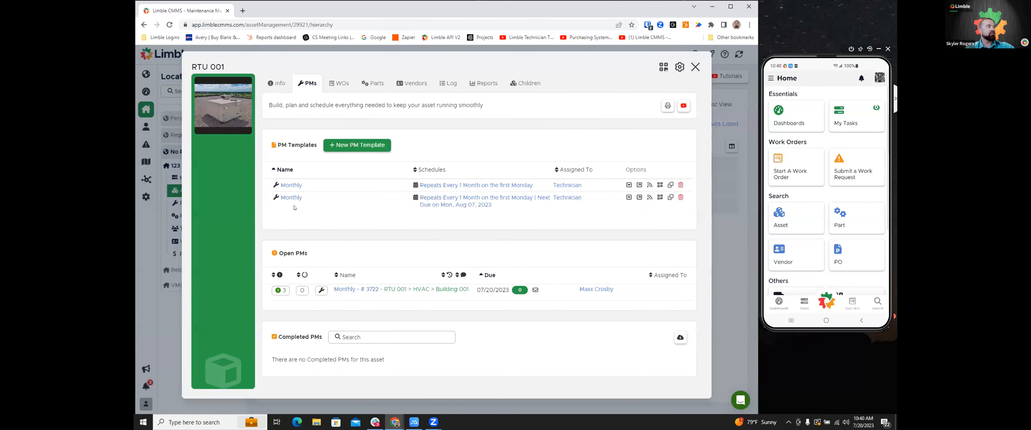
Start a PM from the second Monthly template, due 7/20/2023, assigned to the first listed user
click(635, 199)
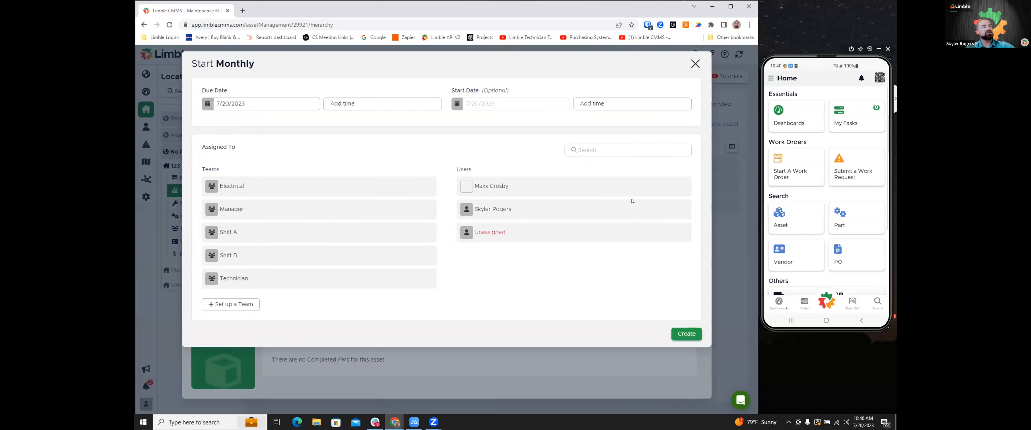
click(512, 188)
click(680, 334)
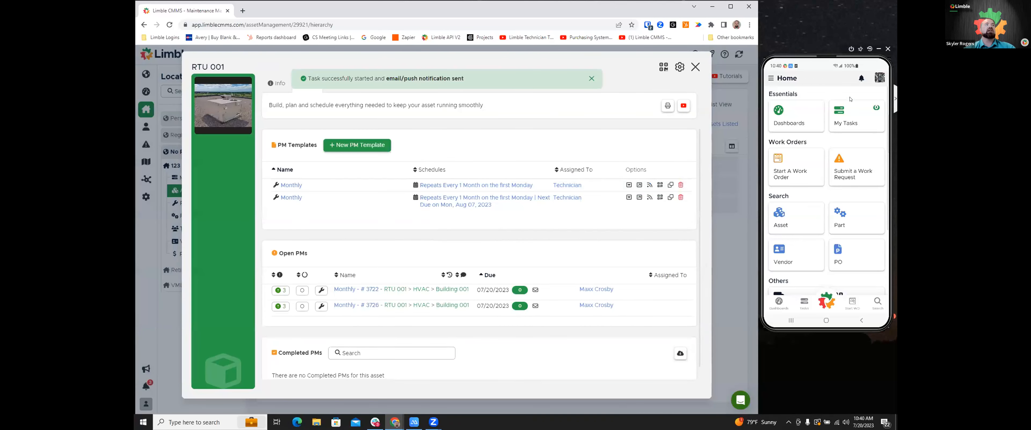
Bring the mirrored phone over the browser, open the newly assigned Monthly task from its notification and look over its details
drag(831, 56, 522, 58)
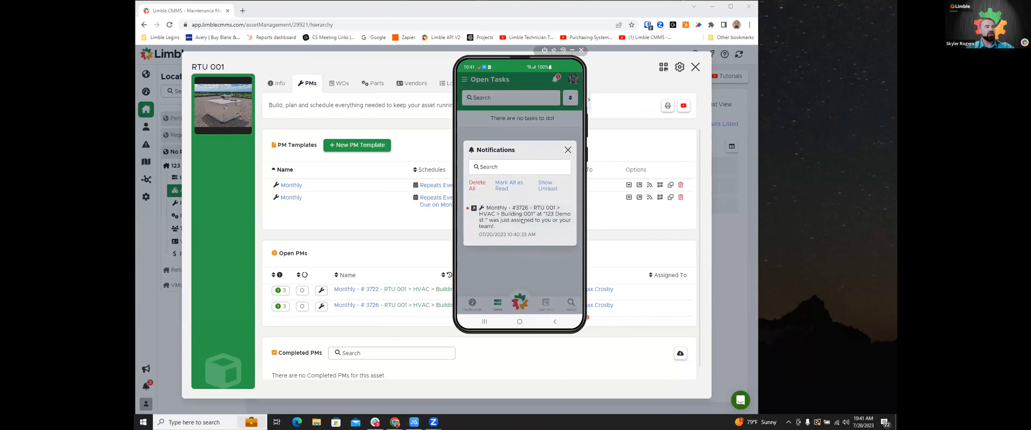
click(545, 215)
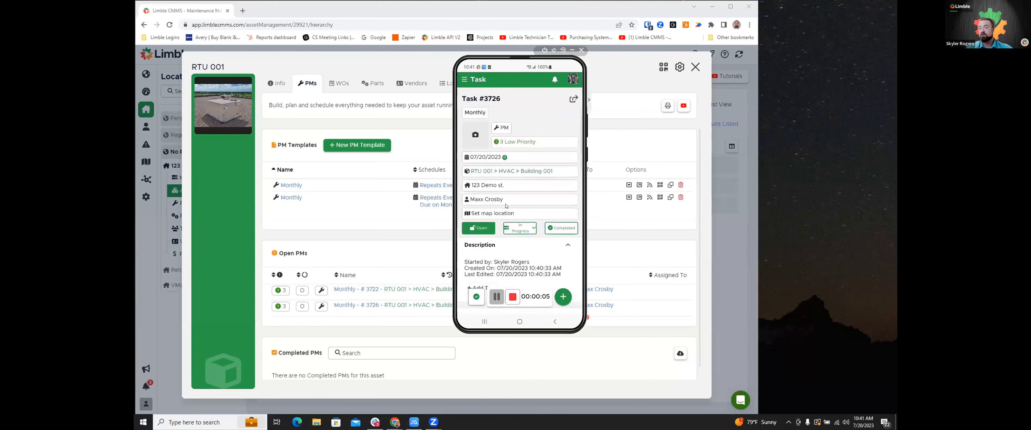
scroll(507, 168, down, 1)
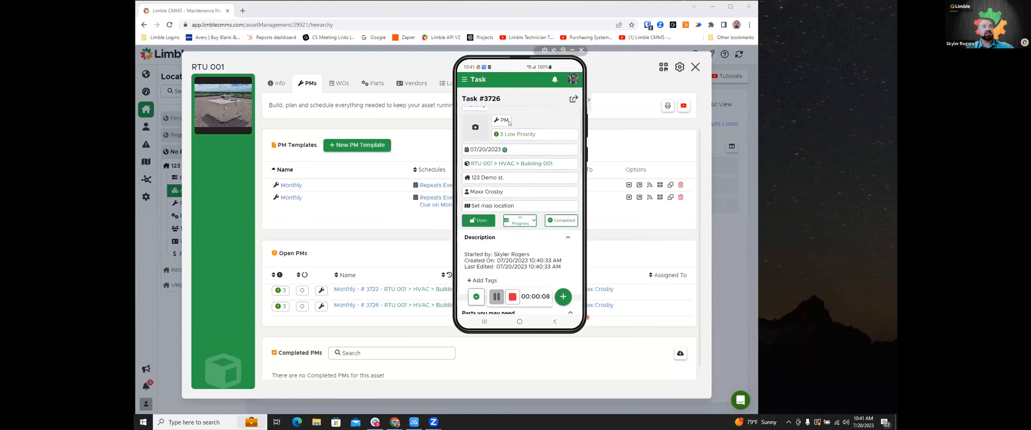
scroll(510, 120, down, 1)
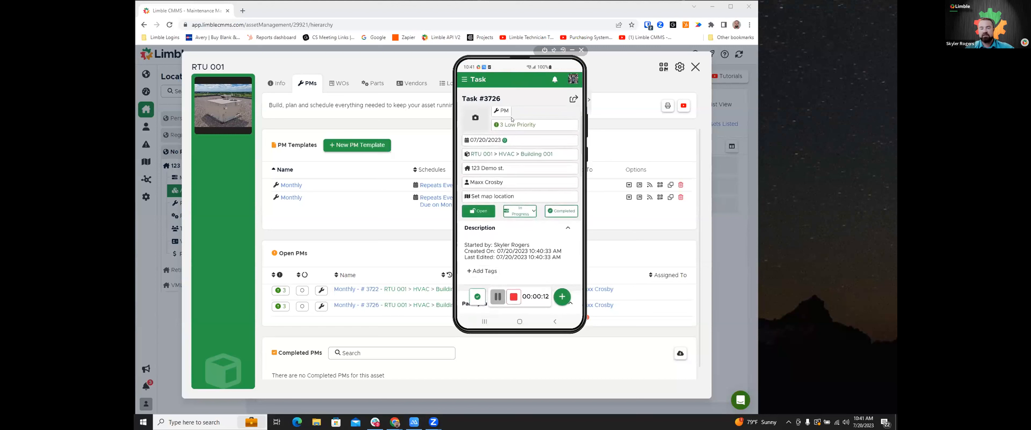
scroll(512, 122, down, 1)
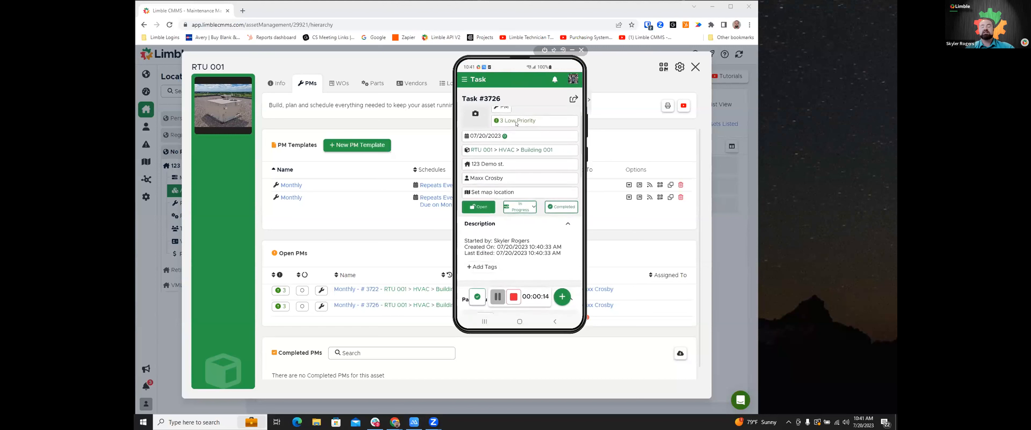
scroll(511, 124, up, 1)
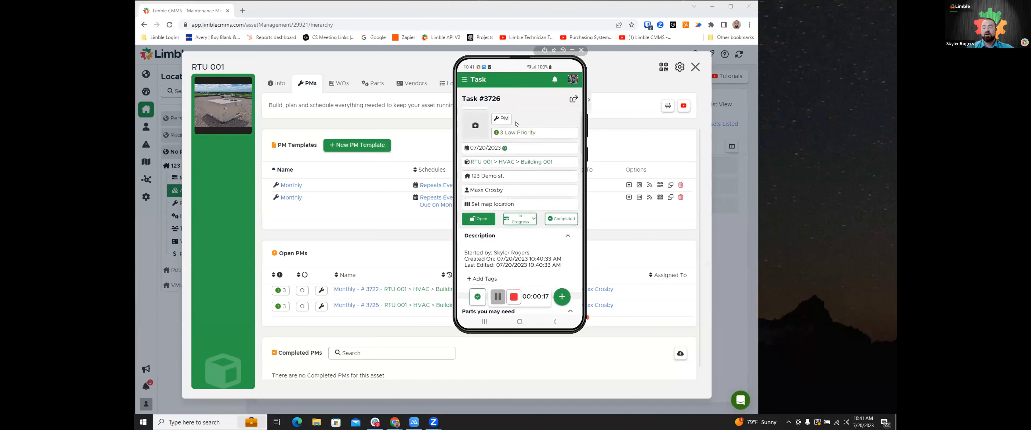
Set the mobile task's priority to 1 - High Priority
click(517, 130)
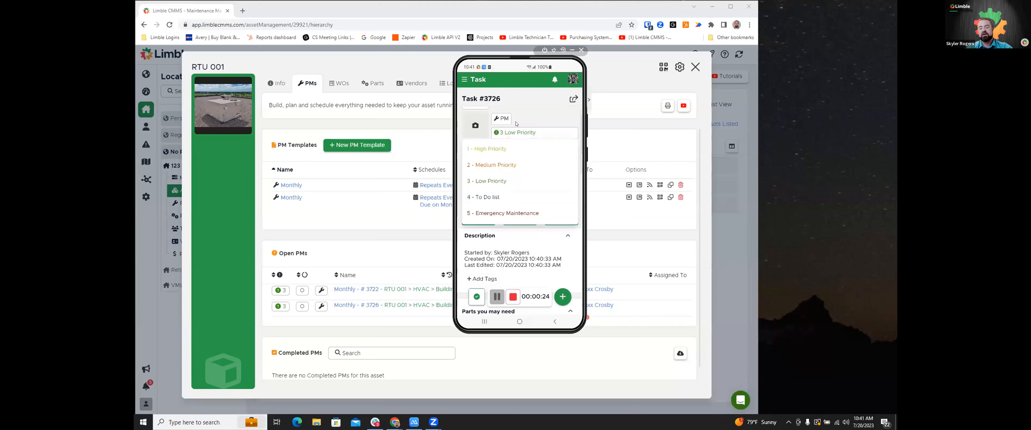
click(516, 123)
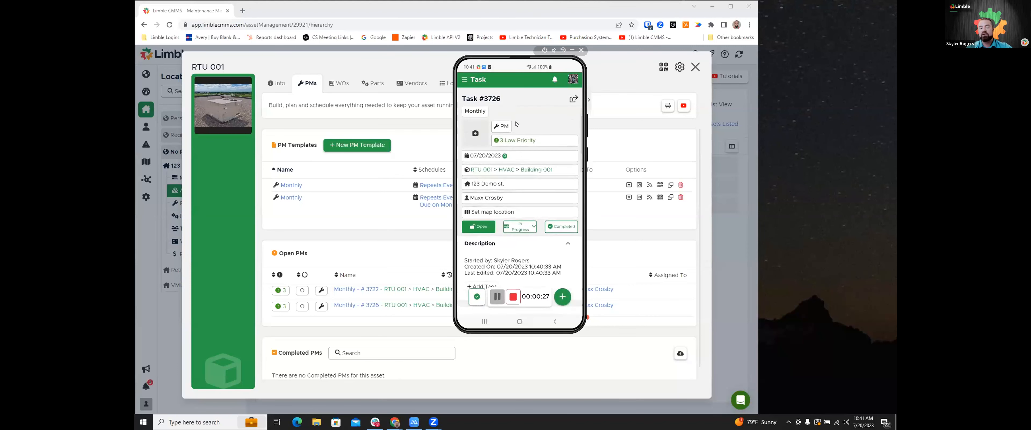
click(516, 123)
click(516, 122)
Review the task's due date, location, status options, description, needed parts and instruction list on the phone
scroll(518, 116, down, 2)
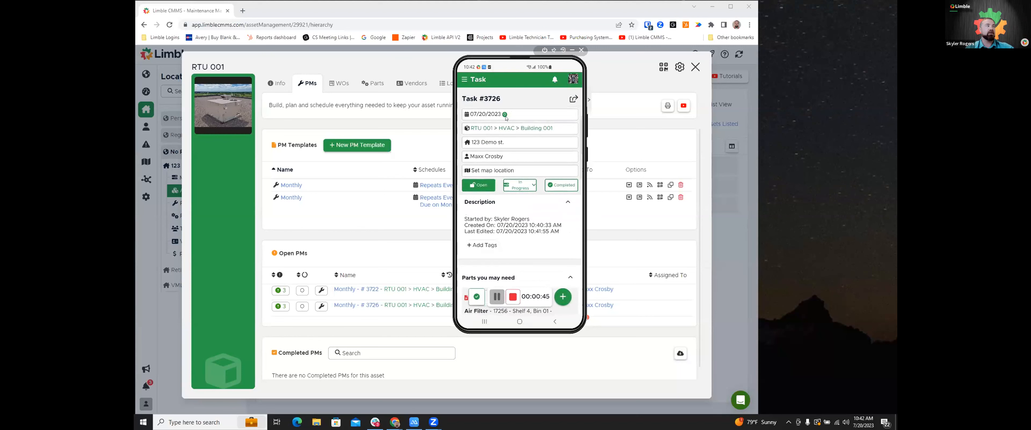
scroll(506, 117, down, 2)
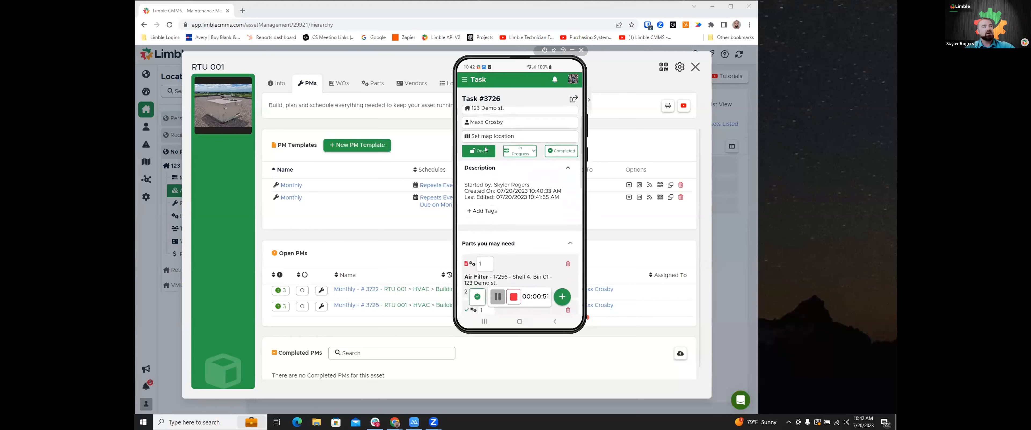
scroll(500, 224, down, 1)
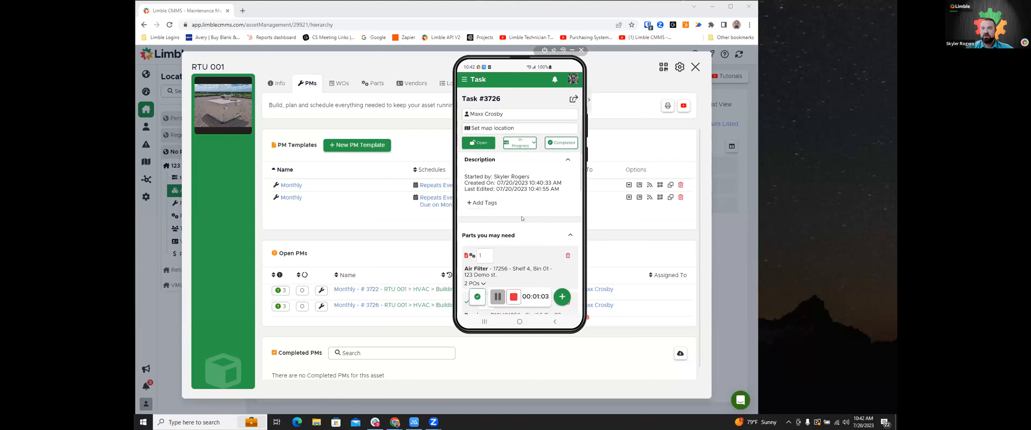
scroll(523, 213, down, 4)
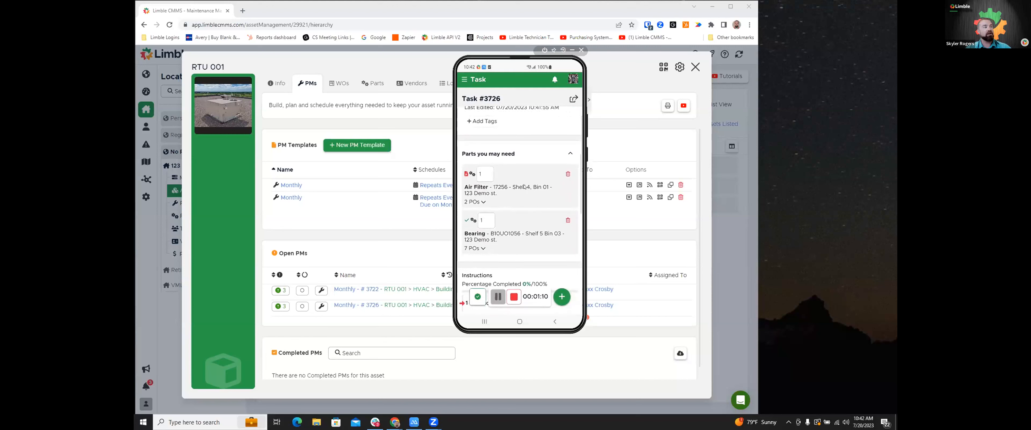
scroll(524, 187, down, 1)
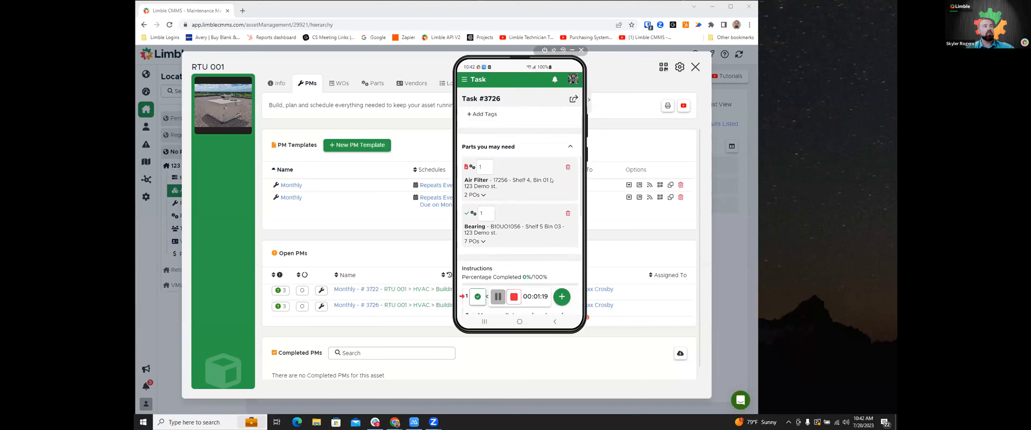
scroll(518, 187, down, 4)
scroll(519, 187, down, 3)
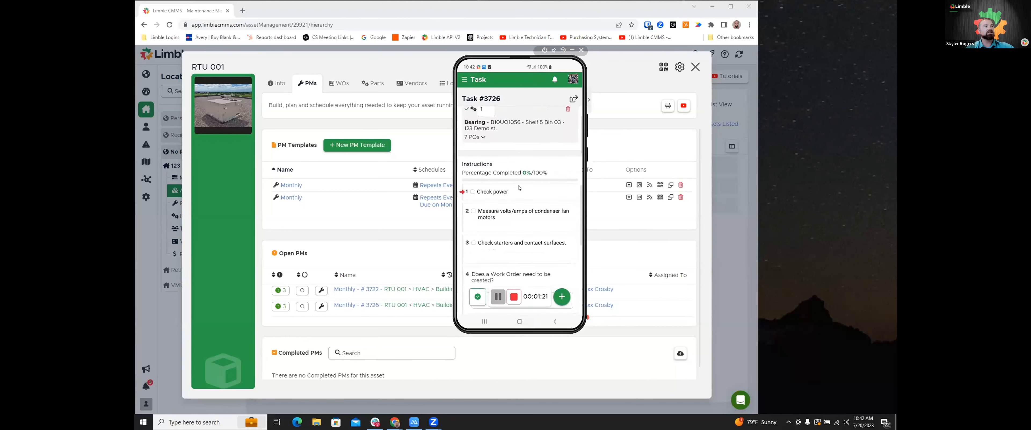
Check off the three inspection instructions and try the "Yes" and "No" answers to the work order question
scroll(543, 173, down, 1)
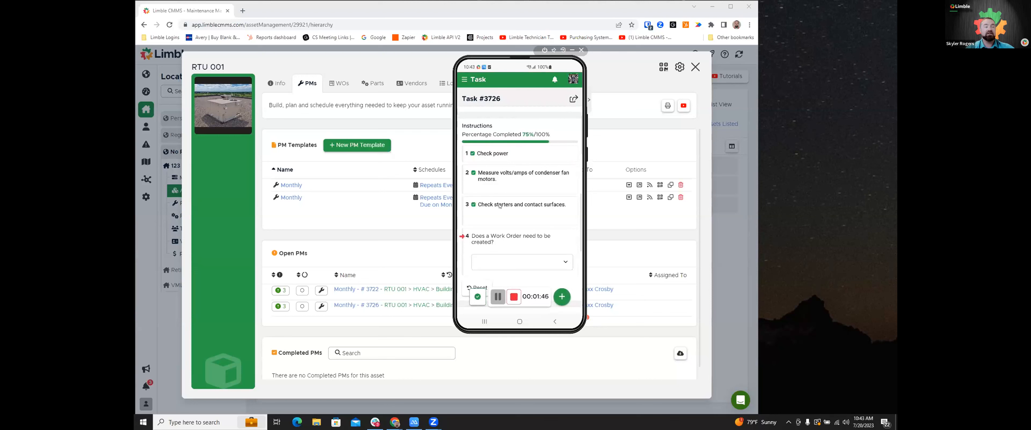
scroll(505, 209, down, 3)
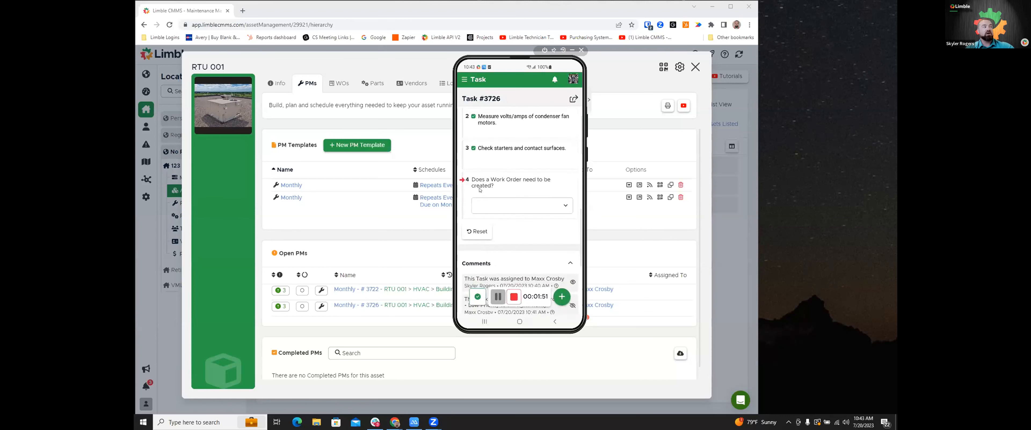
click(505, 183)
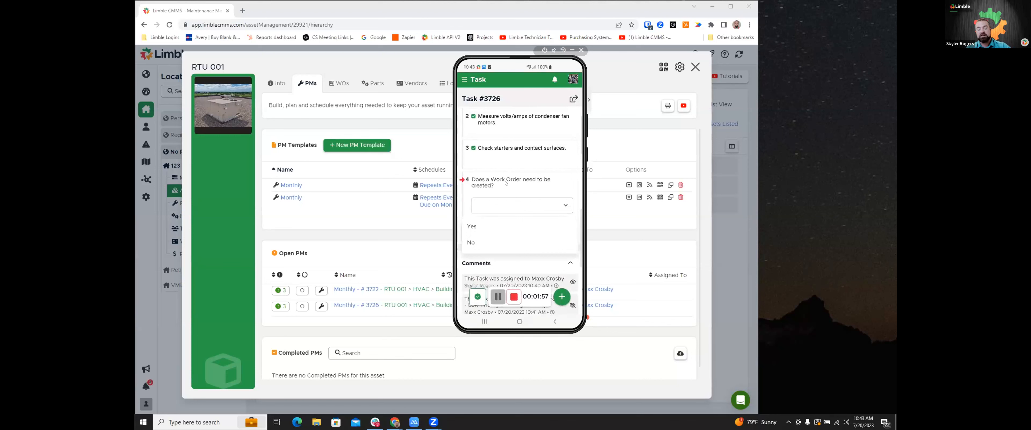
click(487, 226)
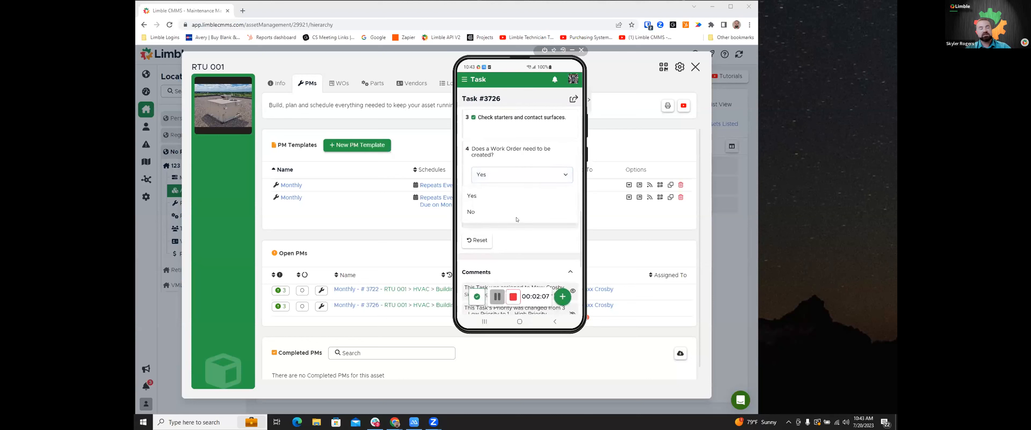
click(516, 218)
Review the task's comments and completion notes and mark the task complete
scroll(505, 167, down, 3)
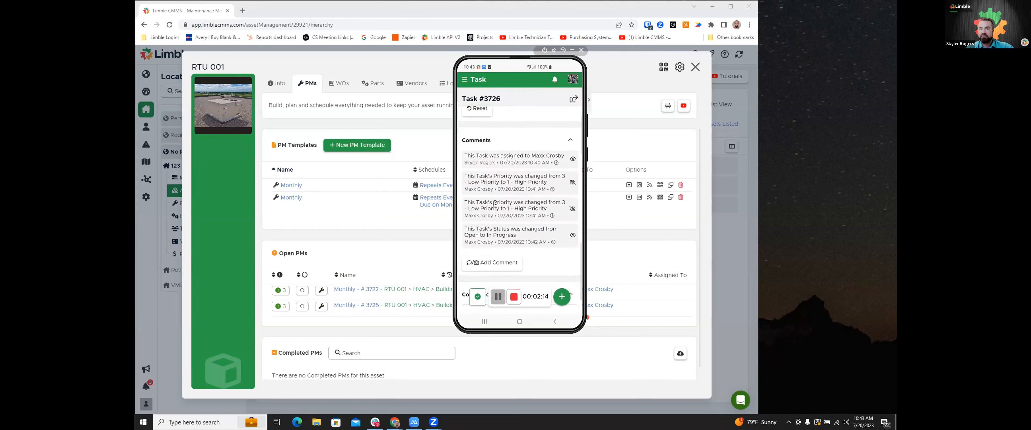
scroll(495, 203, down, 2)
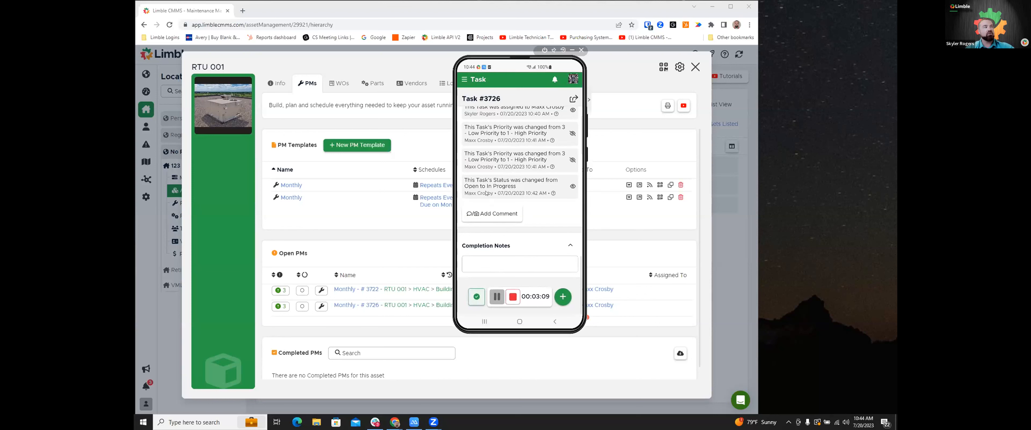
click(477, 297)
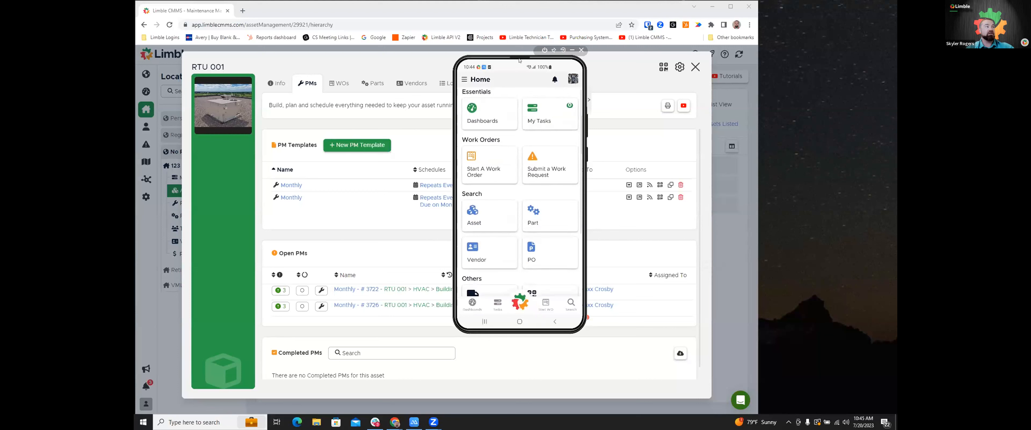
Move the mirrored phone back beside the browser and close the RTU 001 asset after reviewing its open PMs
drag(522, 60, 829, 73)
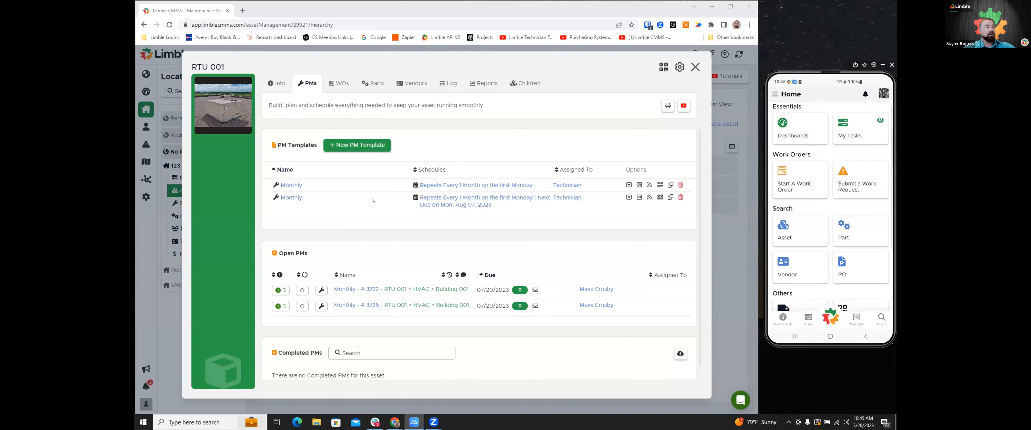
scroll(296, 253, down, 1)
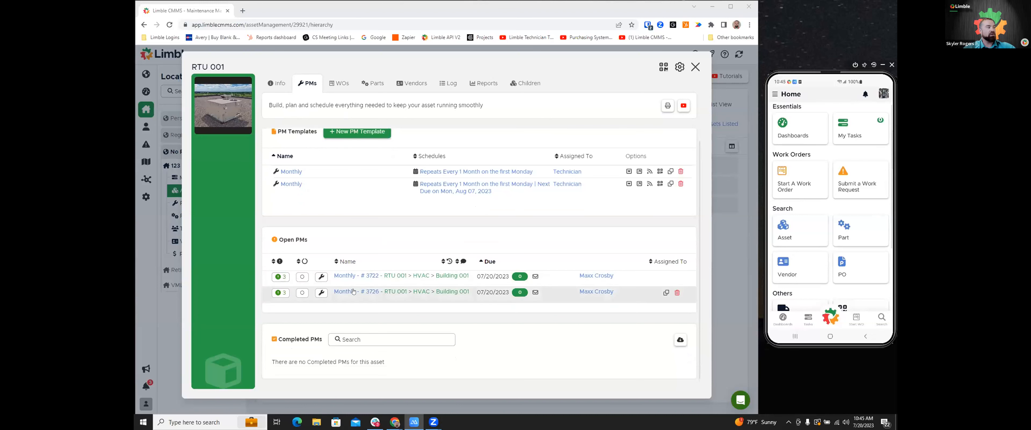
scroll(303, 216, up, 1)
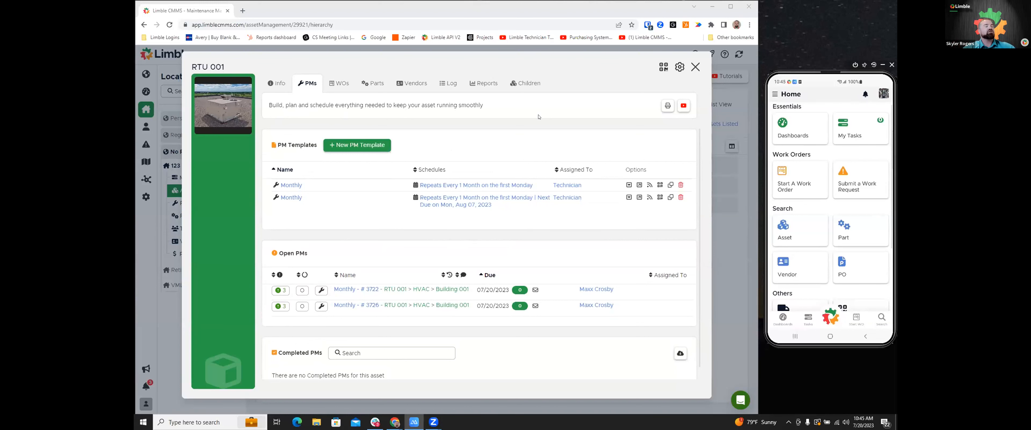
click(696, 68)
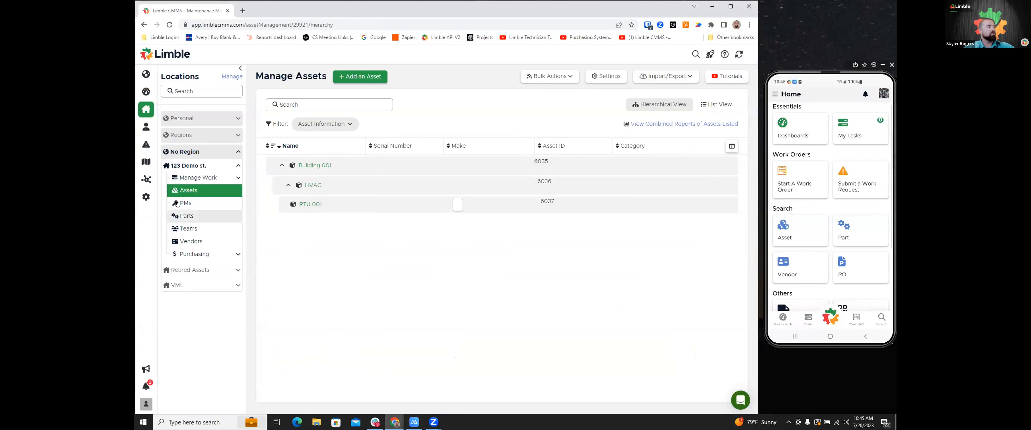
Open the location's PM calendar with assets shown on its entries and reschedule the July 26 Stage 2 PM to July 27
click(186, 203)
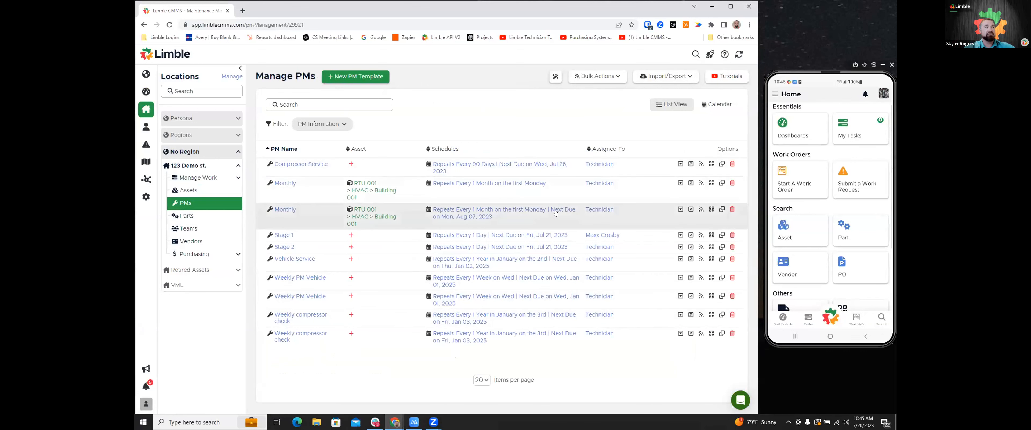
click(717, 107)
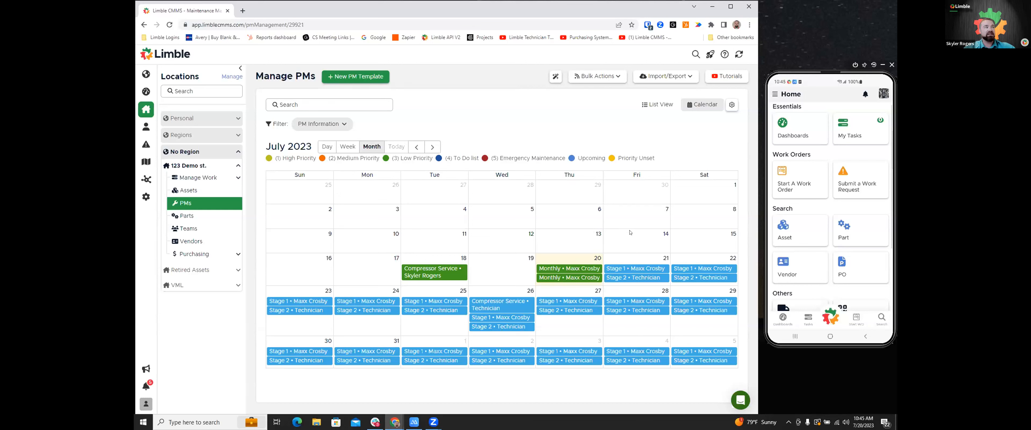
click(732, 106)
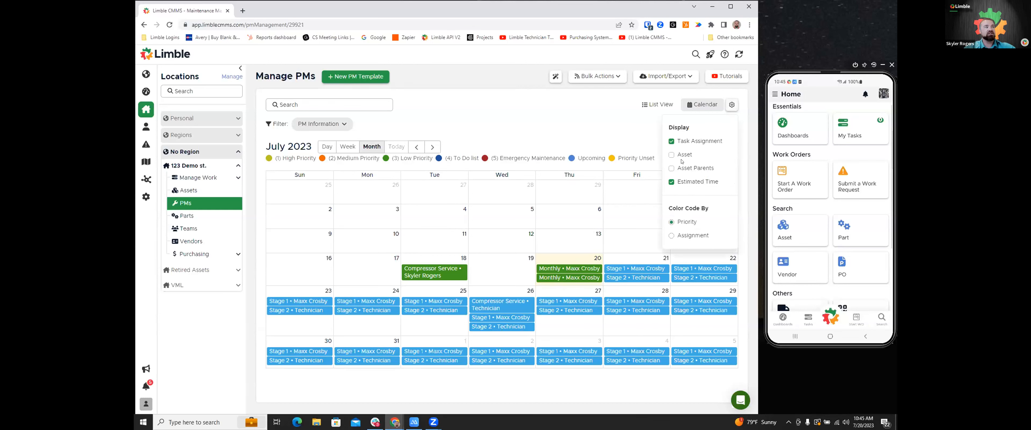
click(672, 155)
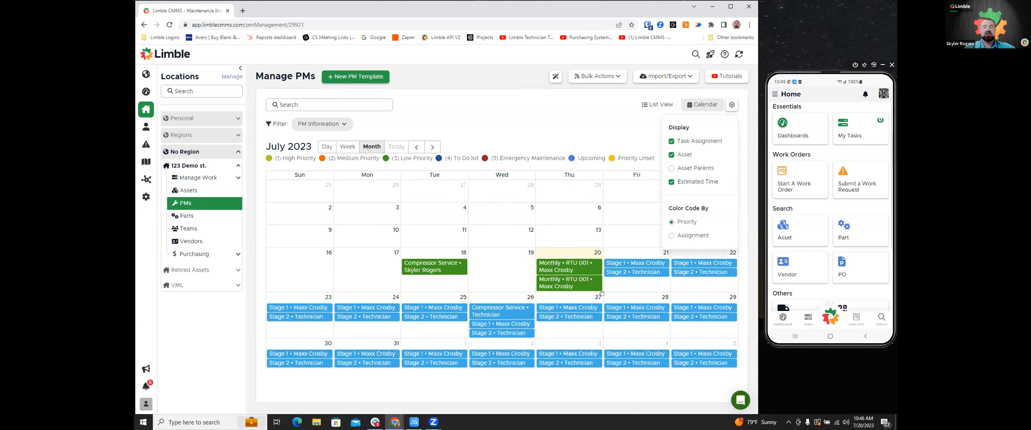
click(603, 128)
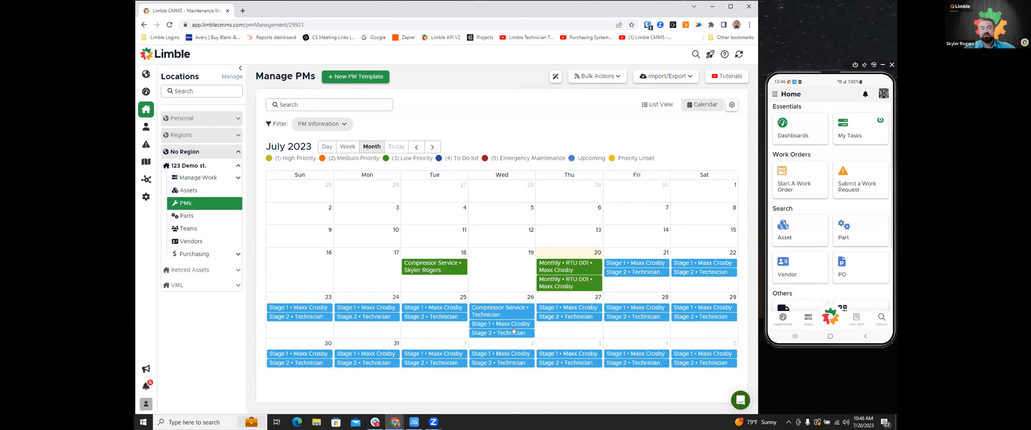
drag(513, 333, 577, 328)
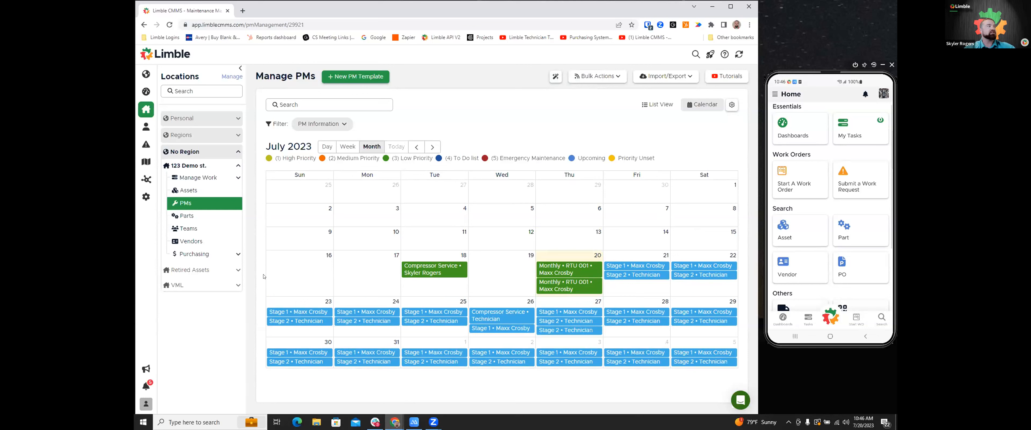
Open the PM's custom dashboard and review the task lists behind its open PMs and completed PMs this month widgets
click(146, 92)
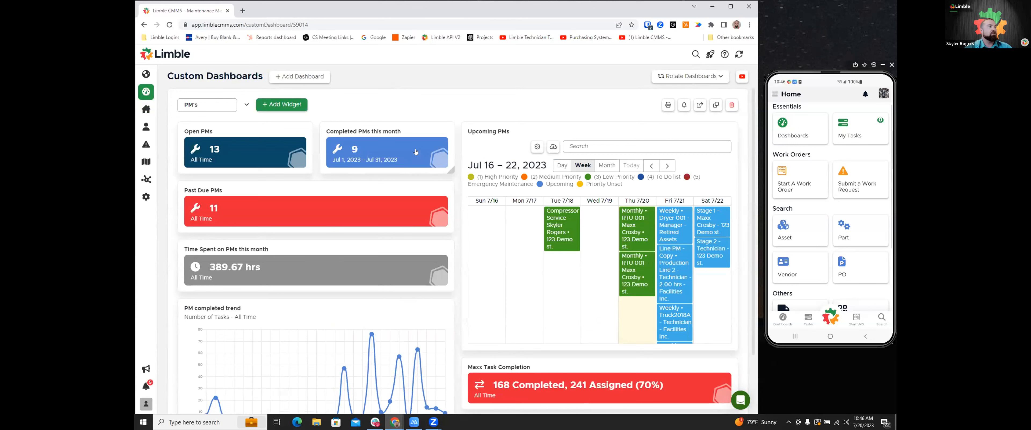
click(252, 156)
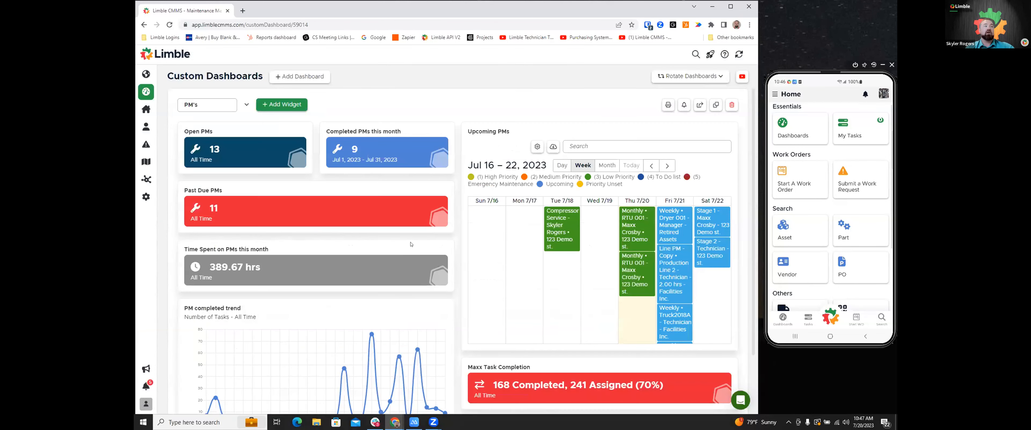
click(696, 64)
click(384, 144)
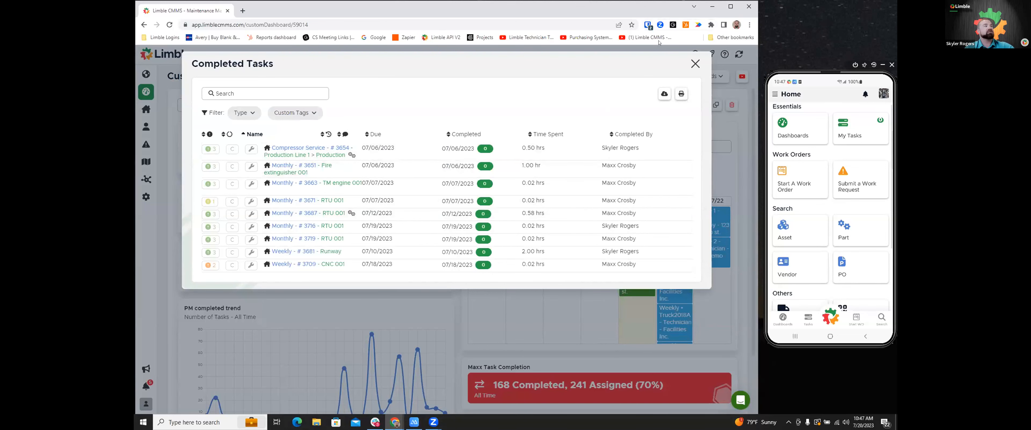
click(695, 64)
Reschedule the weekly Truck2018A PM from Friday 7/21 to Thursday 7/20 in the dashboard's Upcoming PMs calendar
scroll(418, 249, down, 1)
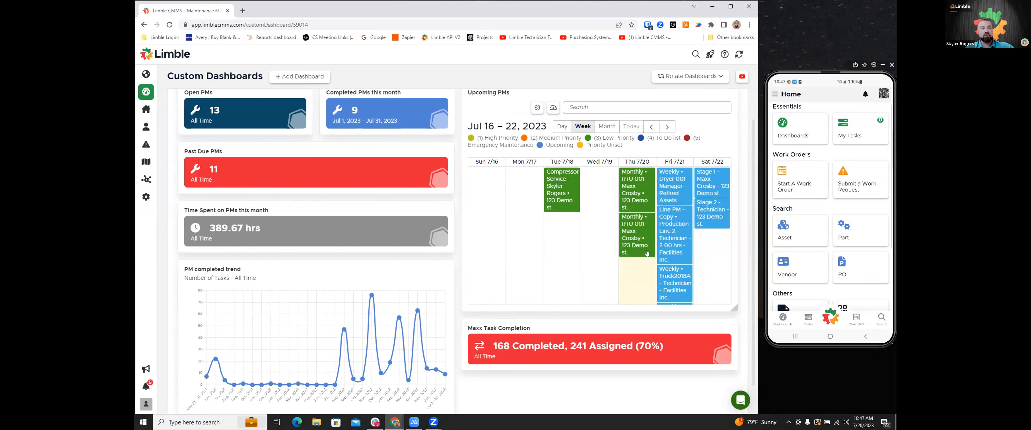
drag(667, 280, 645, 293)
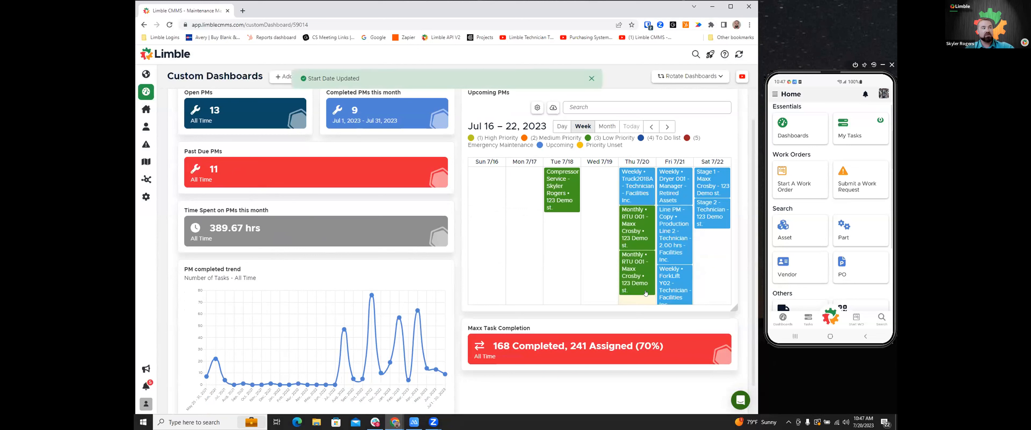
Review the list of tasks behind the technician's task completion widget on the dashboard
scroll(505, 315, down, 1)
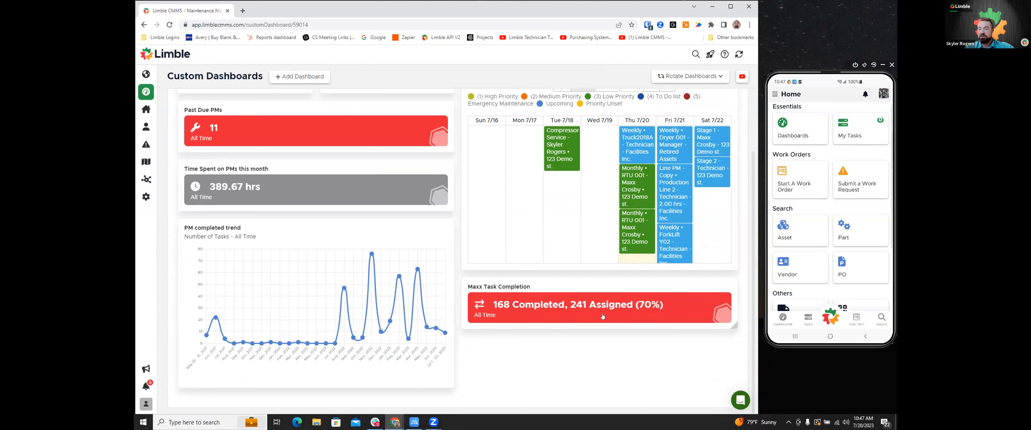
click(589, 311)
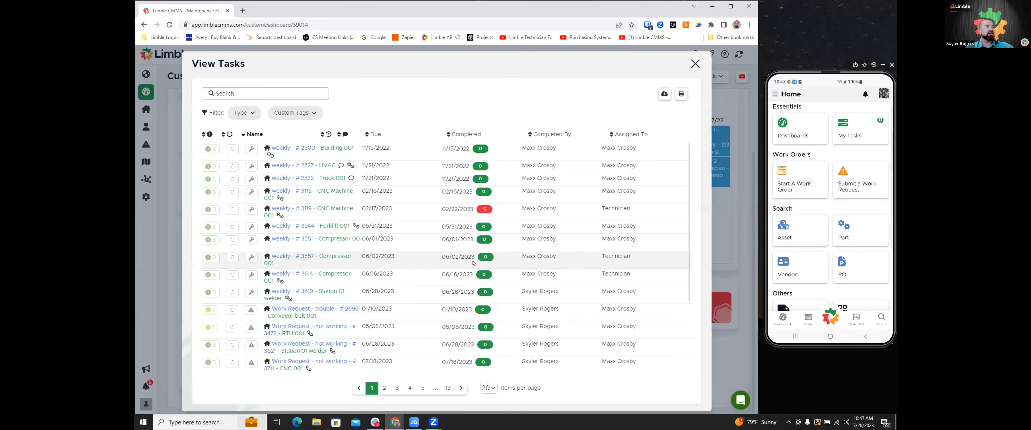
click(696, 63)
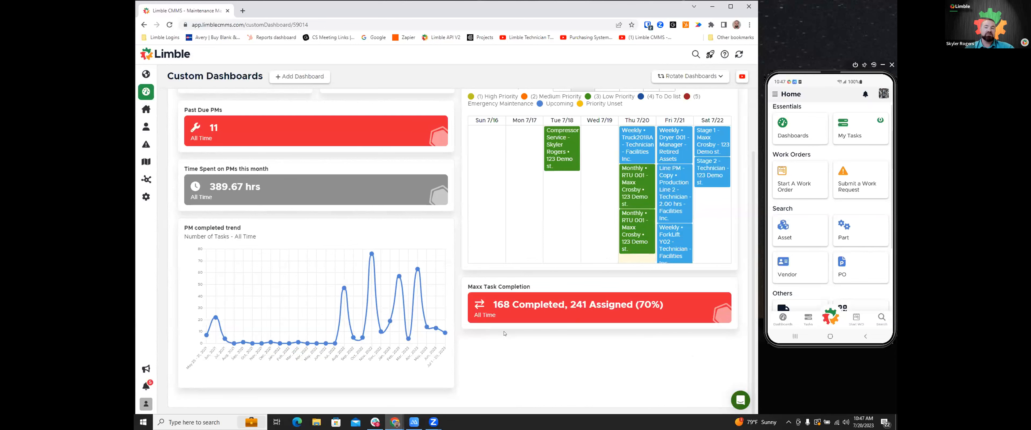
scroll(505, 333, up, 3)
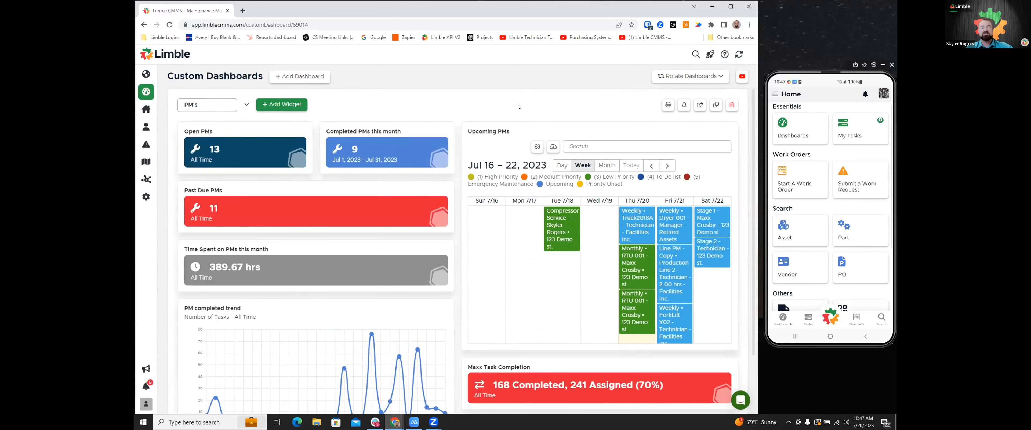